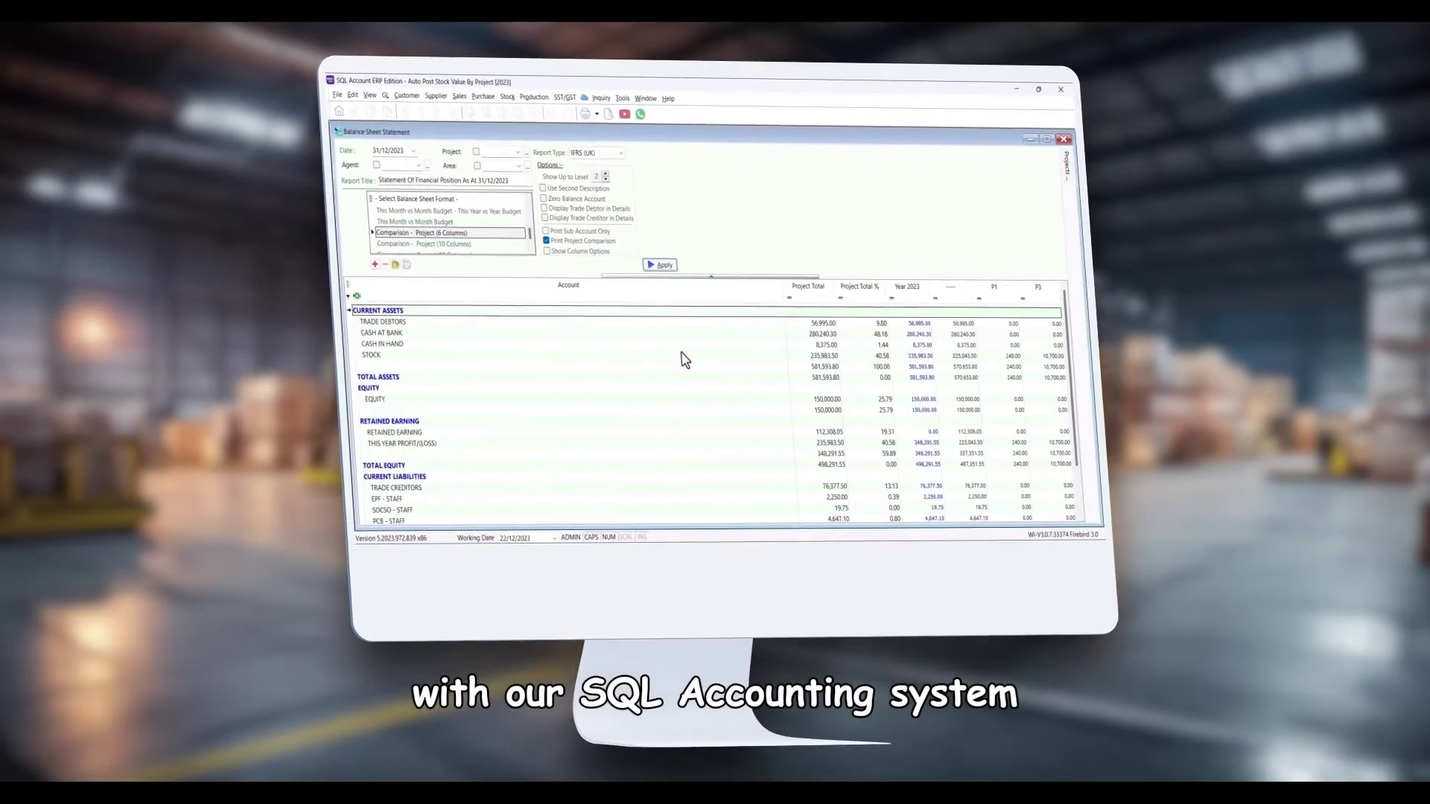
Highlight the STOCK line on the balance sheet and preview the printable report
{"action": "left_click", "coordinate": [682, 355]}
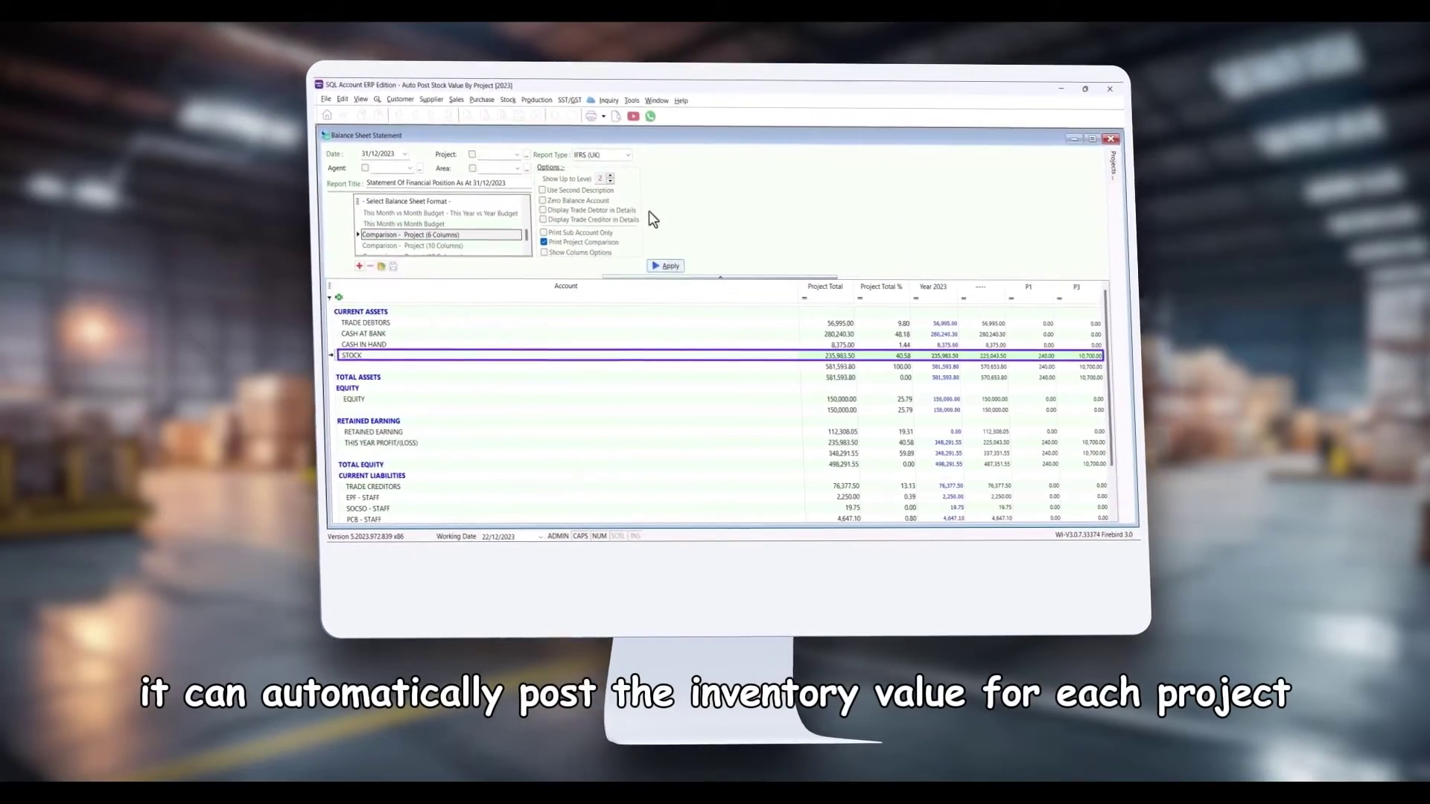
{"action": "left_click", "coordinate": [629, 118]}
{"action": "left_click", "coordinate": [544, 155]}
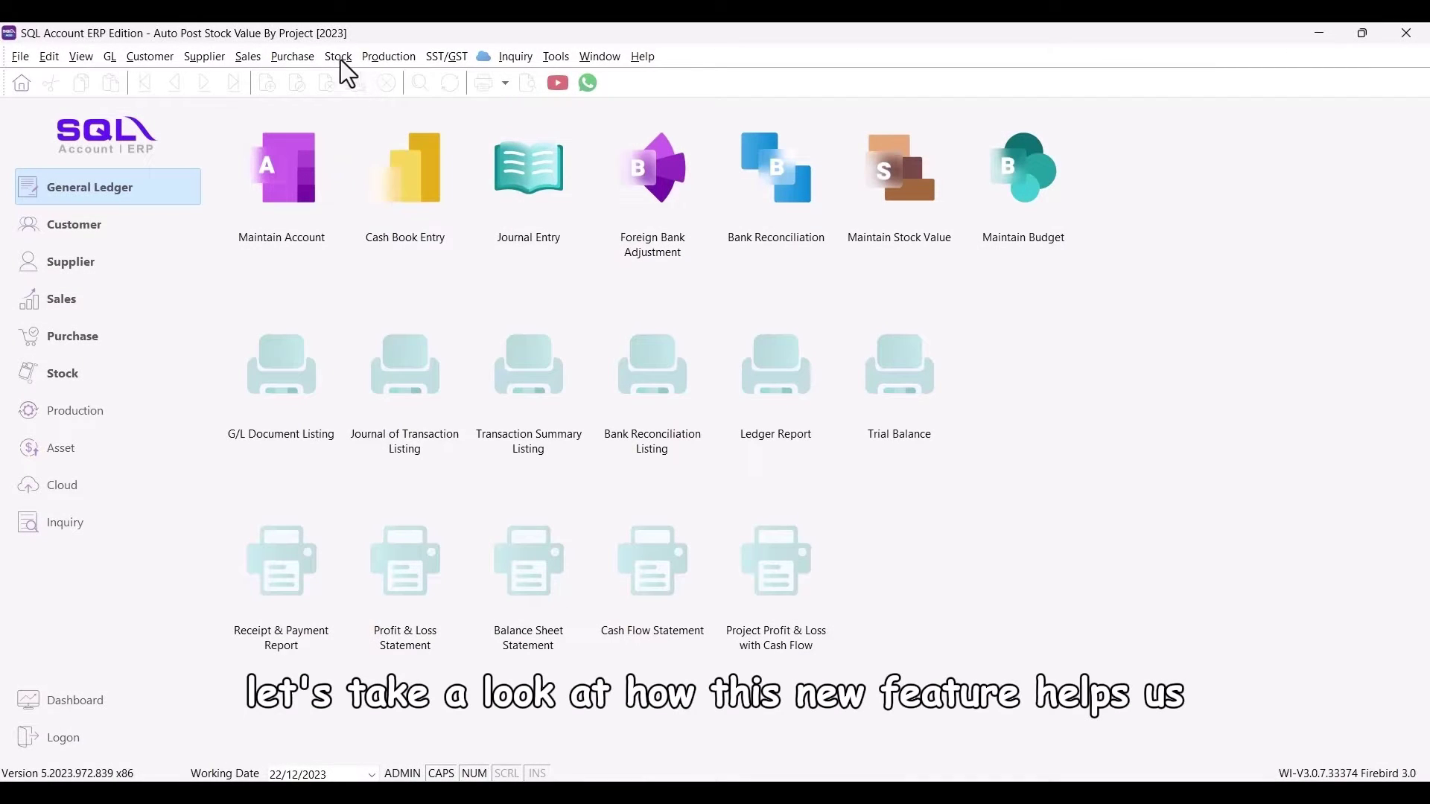
Run Print Stock Month End Balance with Date To 31/12/2023
{"action": "left_click", "coordinate": [339, 58]}
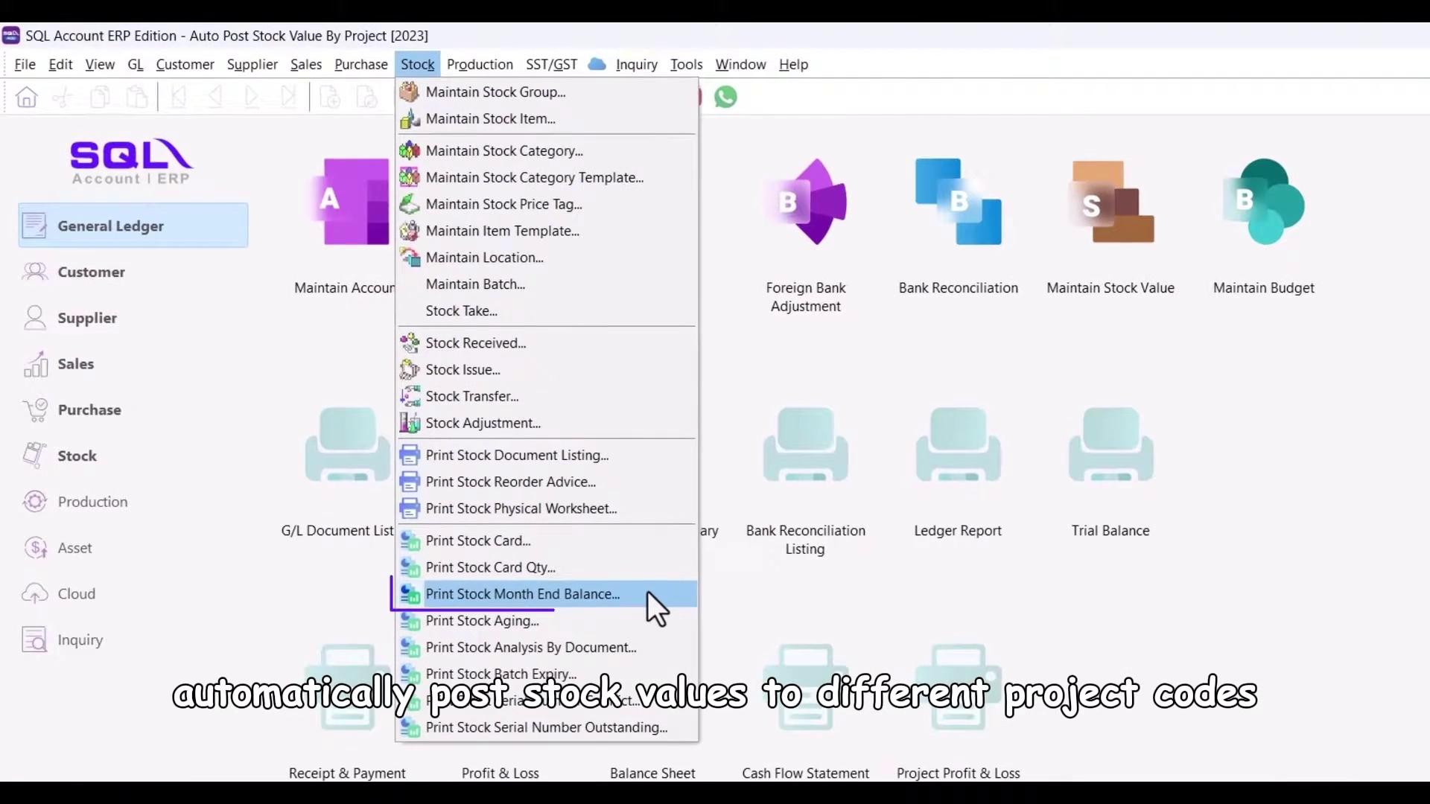
{"action": "left_click", "coordinate": [524, 484]}
{"action": "left_click", "coordinate": [105, 172]}
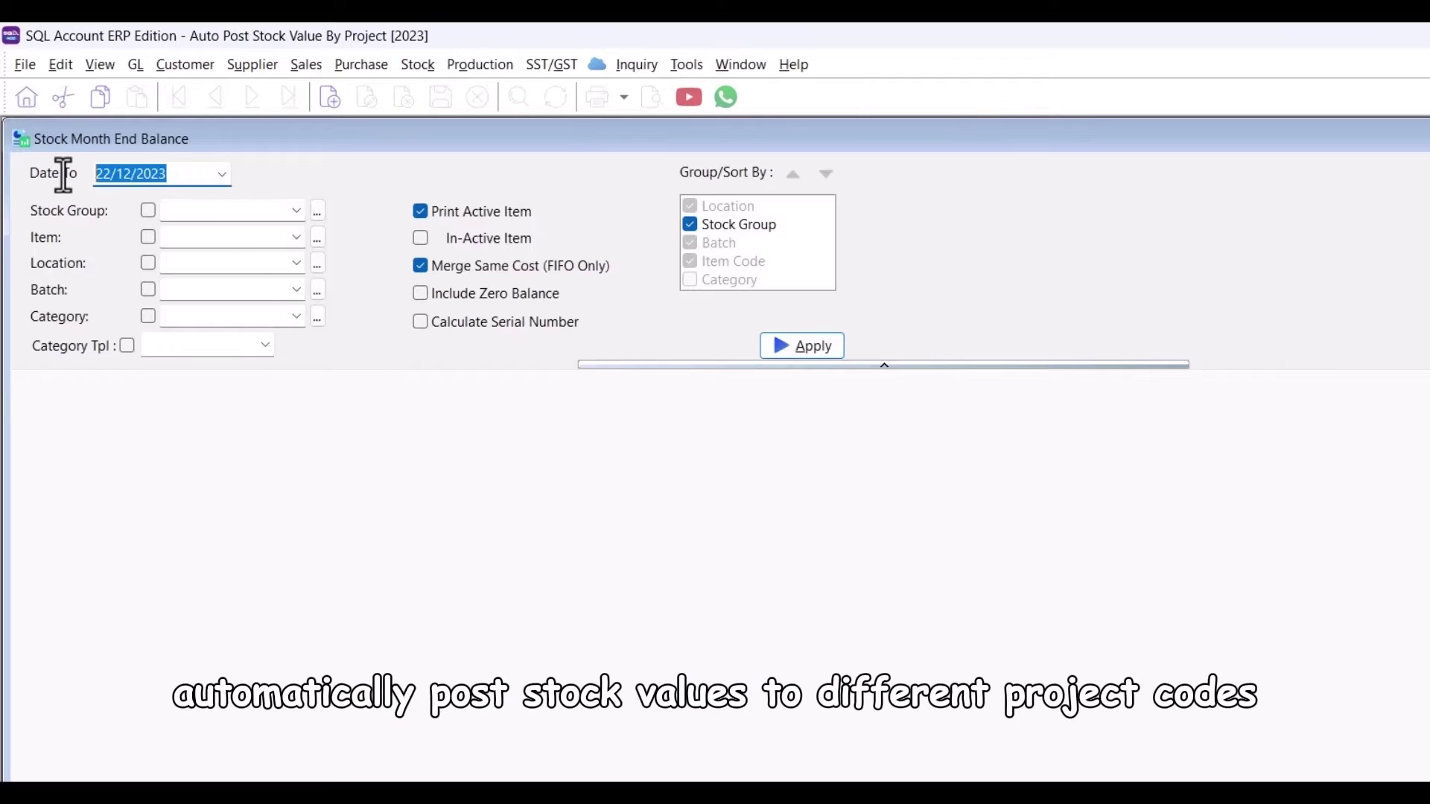
{"action": "type", "text": "3112202"}
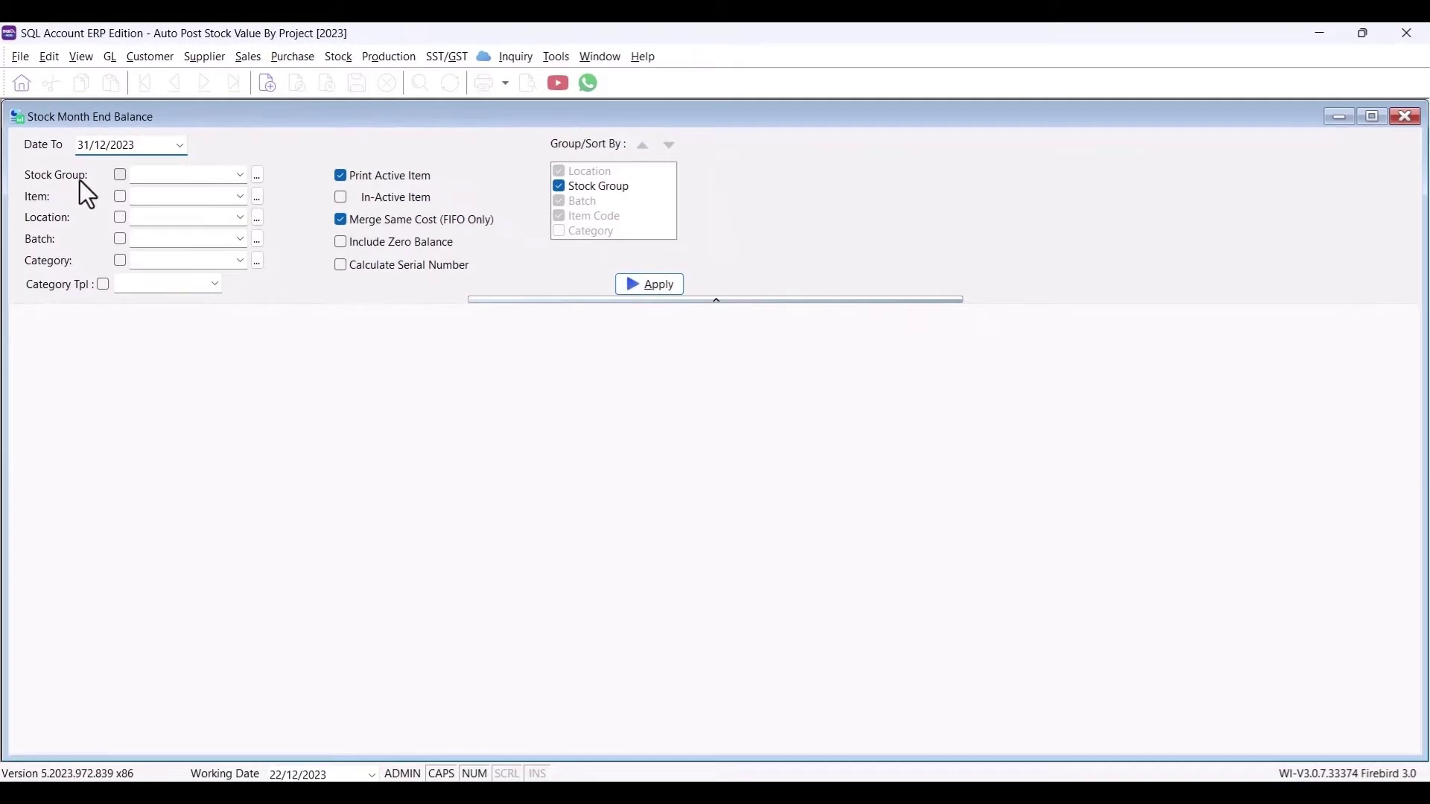
{"action": "left_click", "coordinate": [754, 332]}
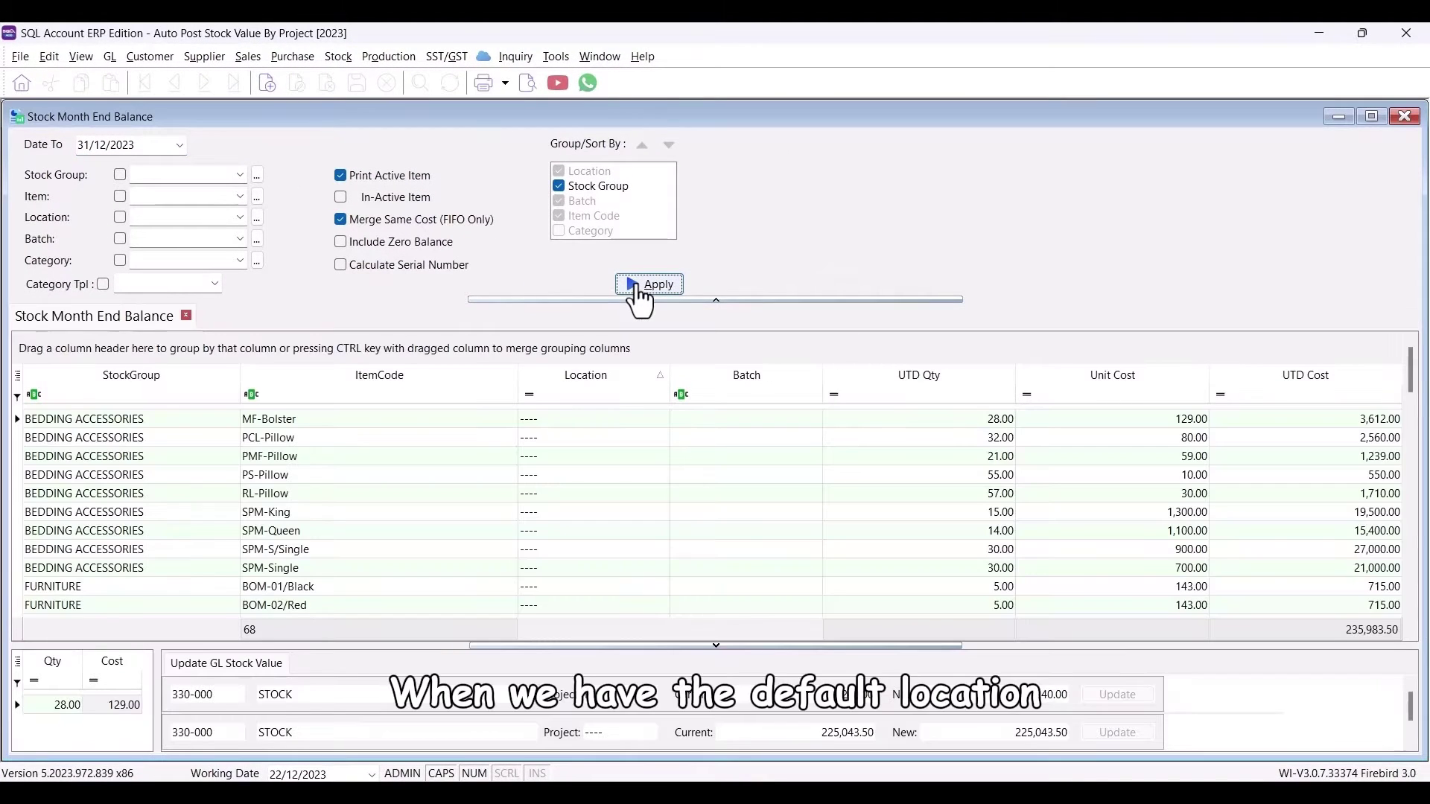
Filter the Location column to the default ---- location, totalling 225,043.50
{"action": "left_click", "coordinate": [662, 372]}
{"action": "left_click", "coordinate": [686, 469]}
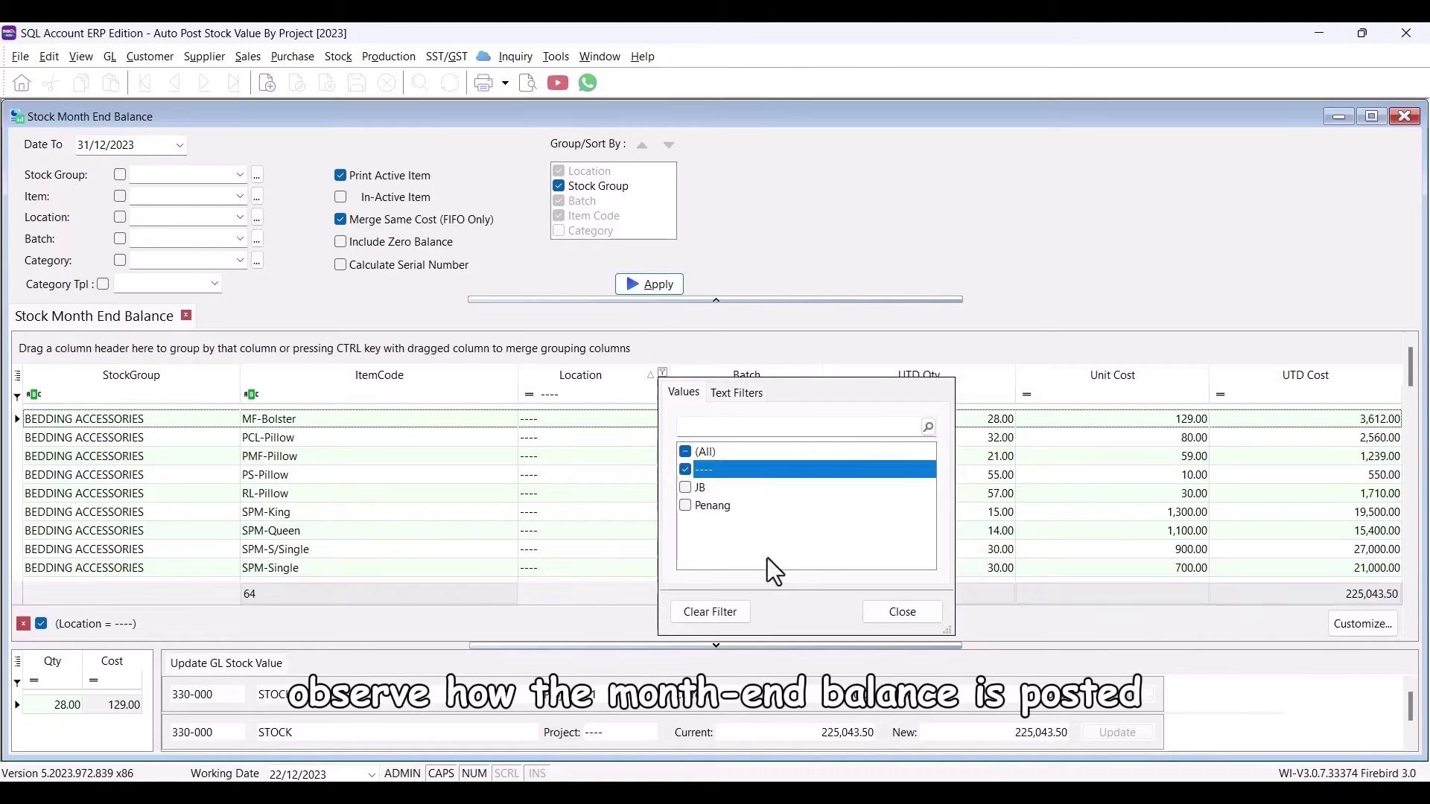
{"action": "left_click", "coordinate": [883, 613]}
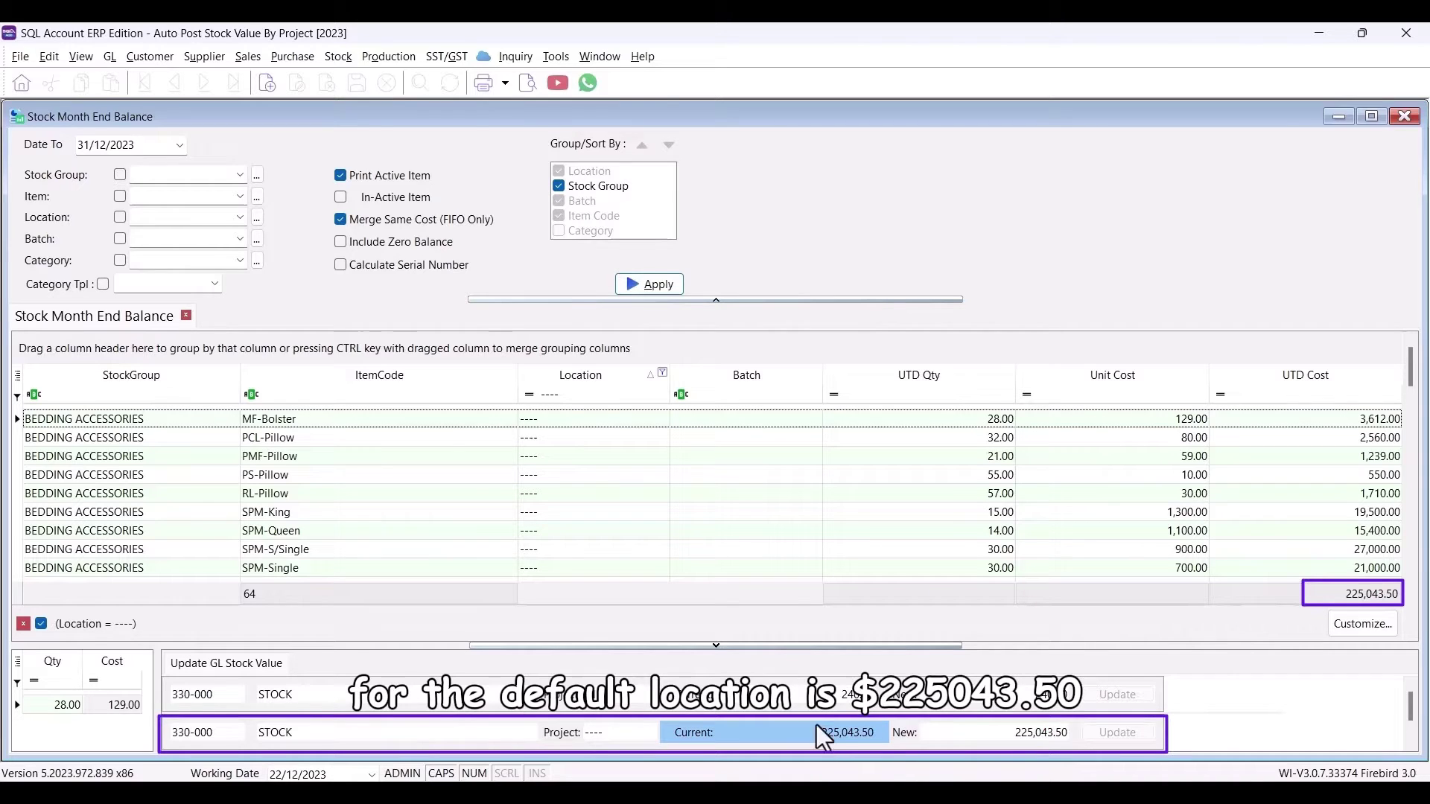
Filter the Location column to JB only, showing 240.00 under project P1
{"action": "left_click", "coordinate": [662, 372]}
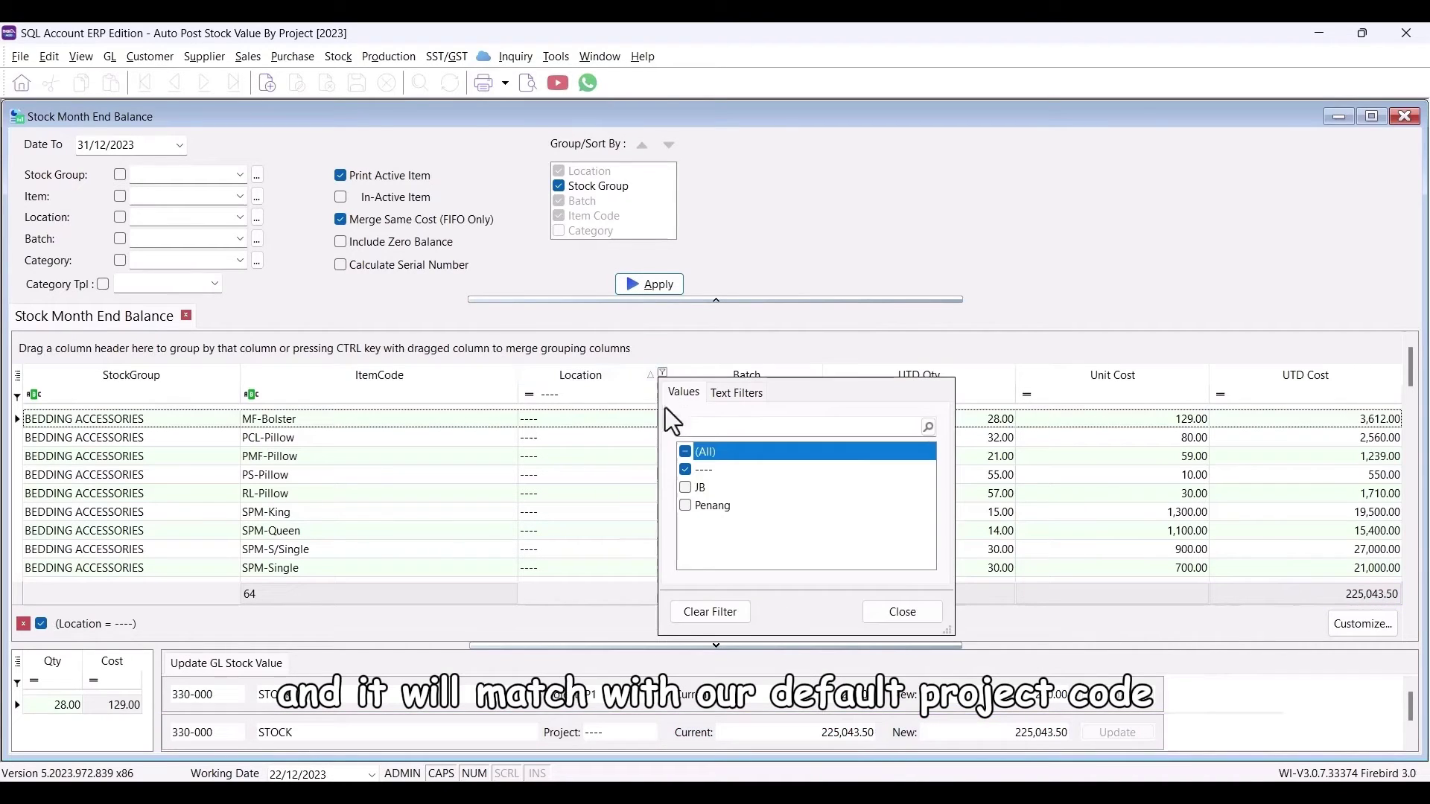
{"action": "left_click", "coordinate": [685, 471]}
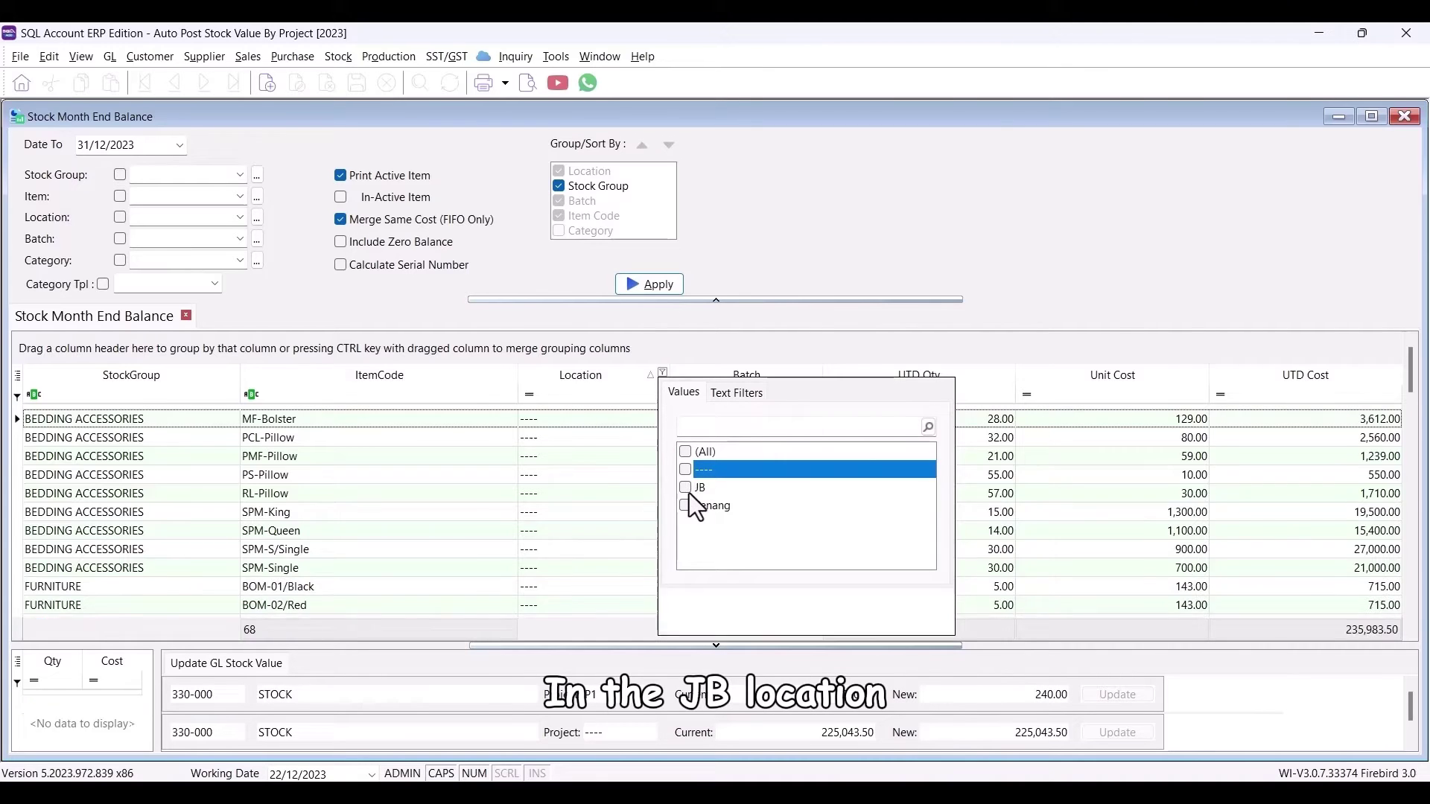
{"action": "left_click", "coordinate": [686, 488]}
{"action": "left_click", "coordinate": [910, 615]}
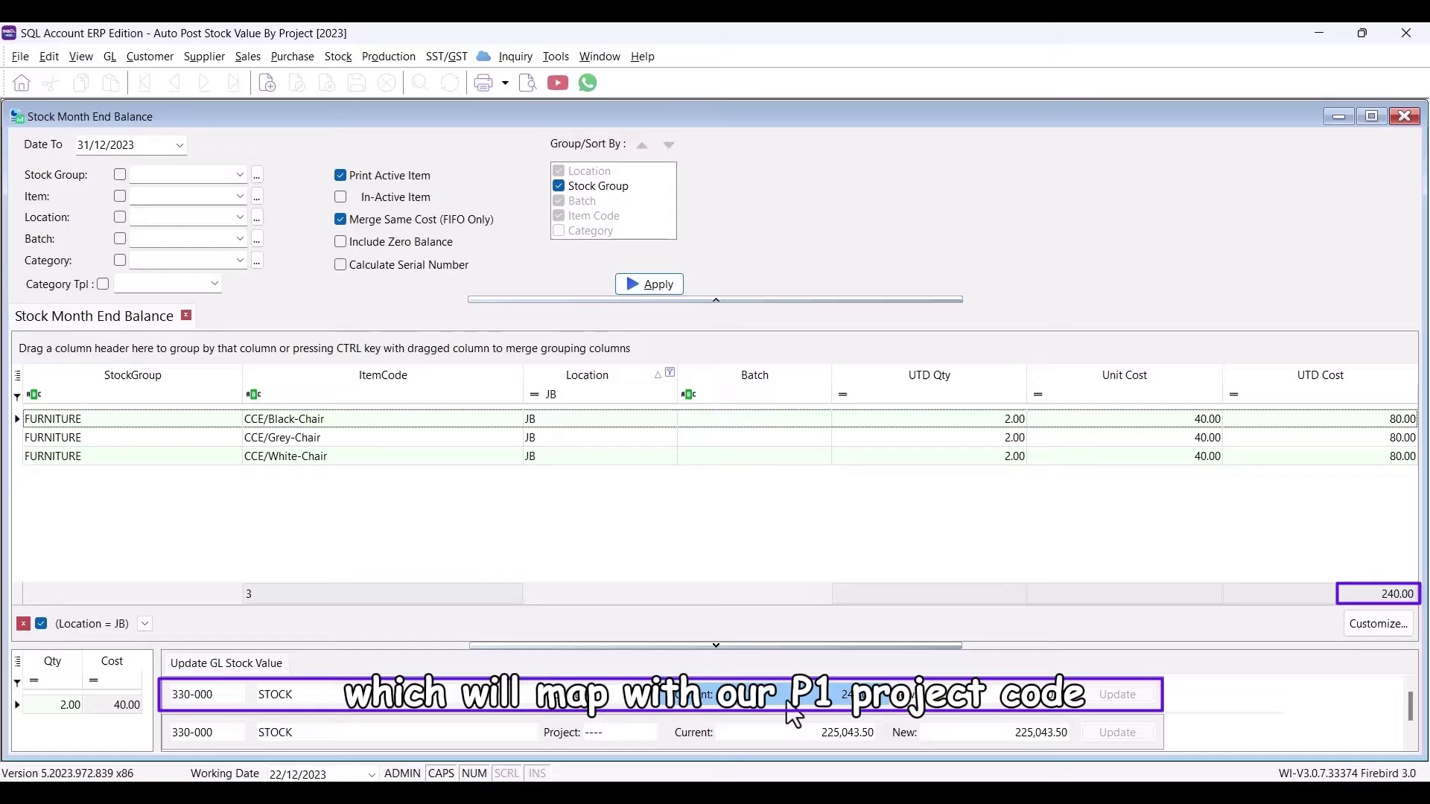
Switch the Location filter to Penang only, showing 10,700.00 under project P3
{"action": "left_click", "coordinate": [670, 373]}
{"action": "left_click", "coordinate": [692, 507]}
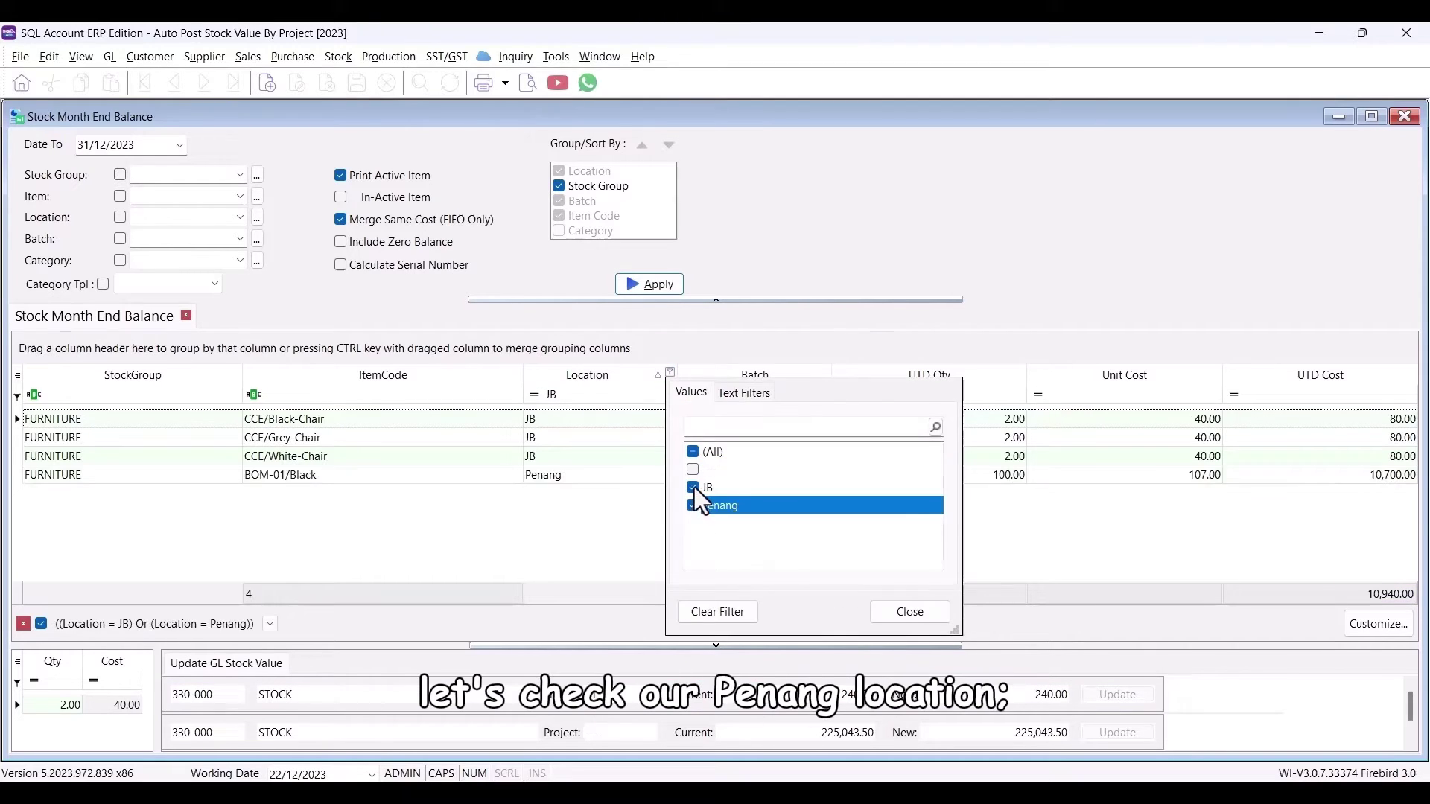
{"action": "left_click", "coordinate": [693, 488]}
{"action": "left_click", "coordinate": [912, 613]}
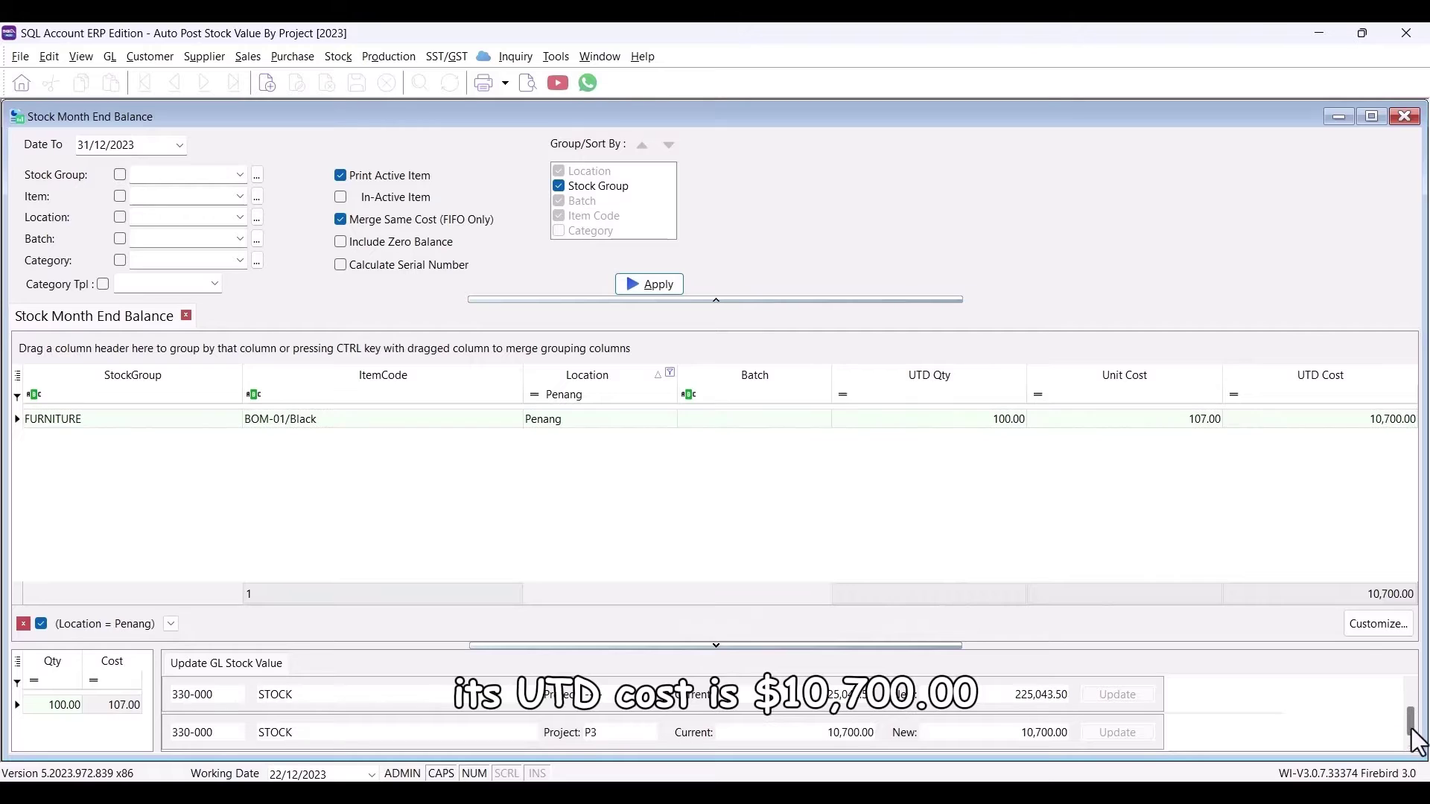
{"action": "scroll", "coordinate": [1419, 704], "scroll_direction": "down", "scroll_amount": 2}
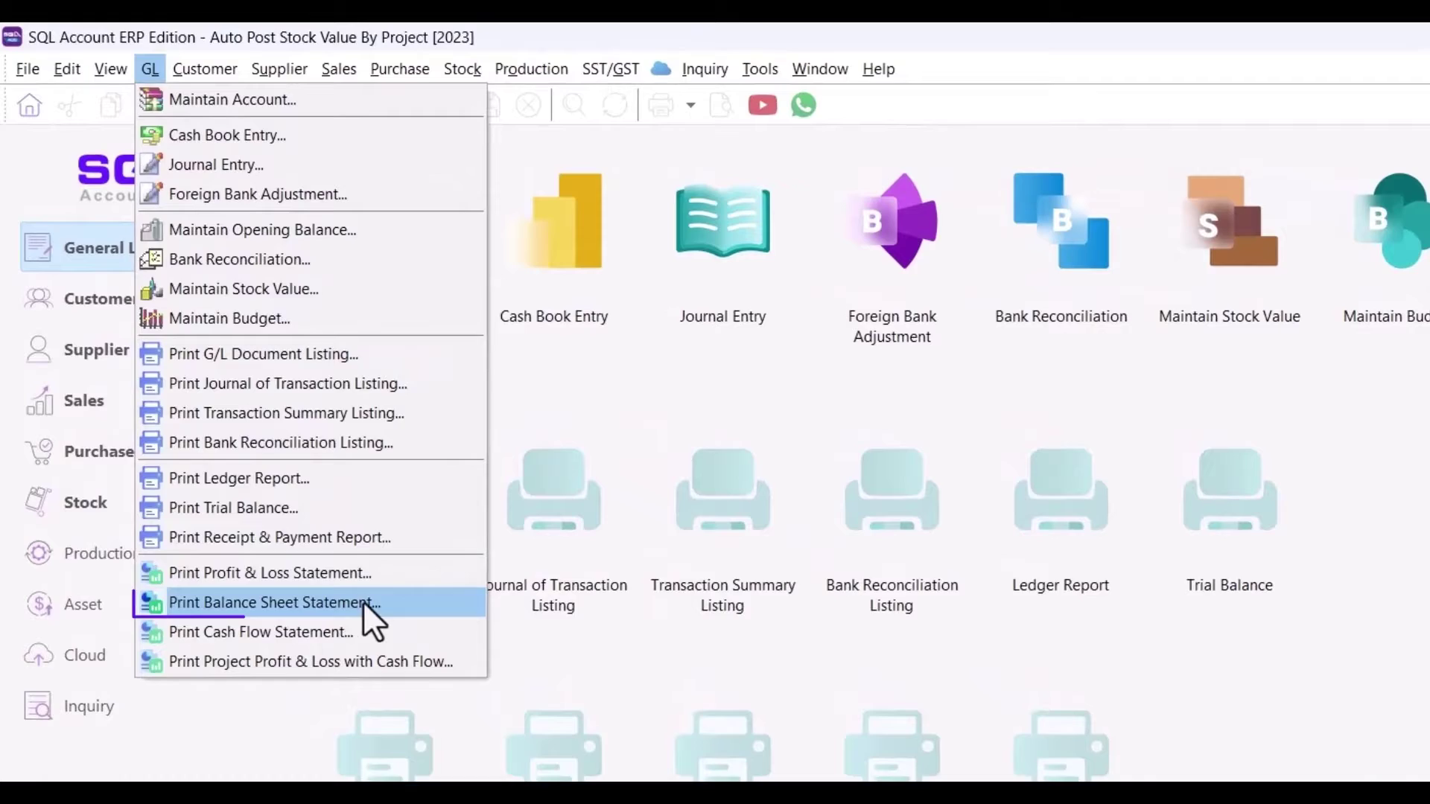
Open the Balance Sheet Statement at 31/12/2023 using the Project (6 Columns) comparison format
{"action": "left_click", "coordinate": [363, 601]}
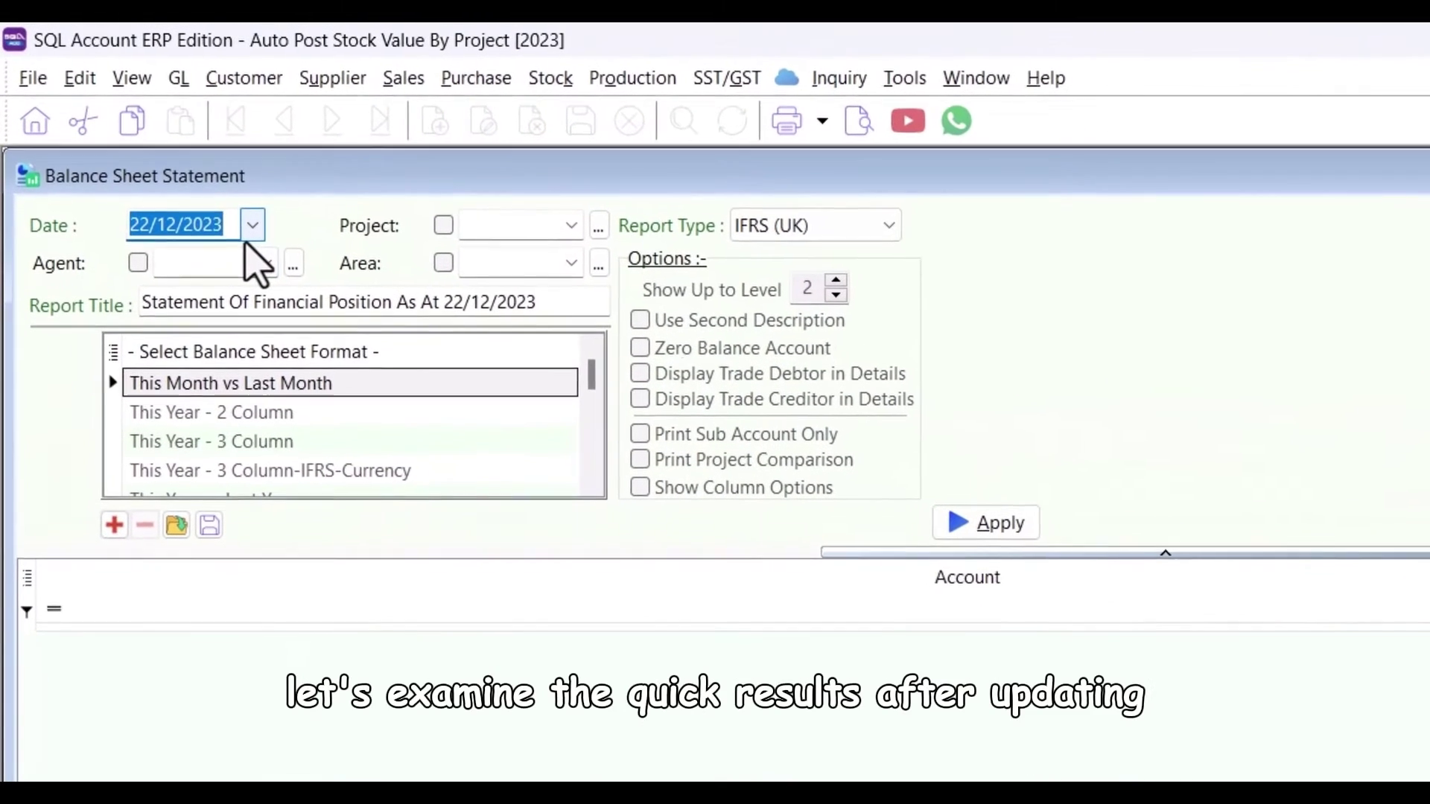
{"action": "type", "text": "31"}
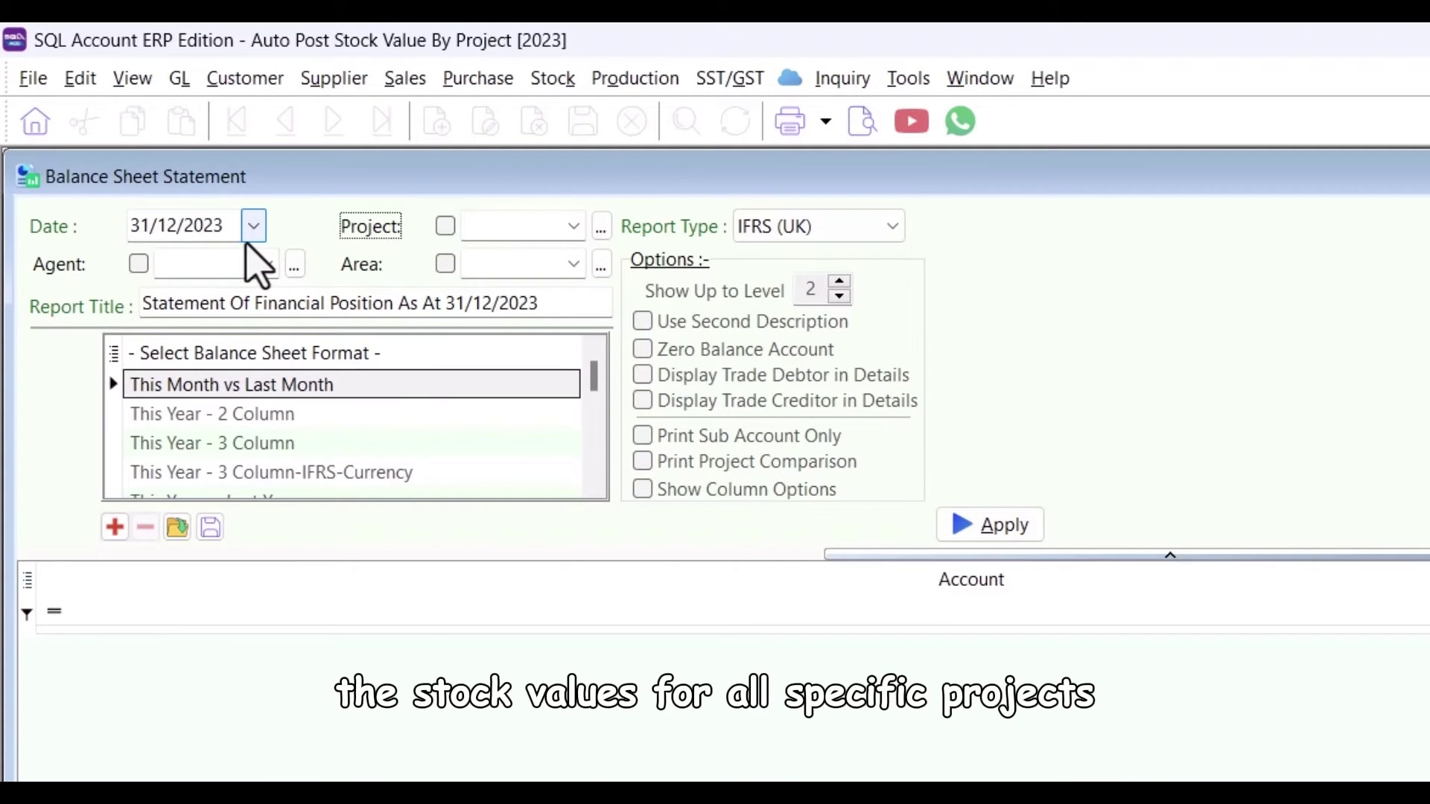
{"action": "left_click", "coordinate": [642, 462]}
{"action": "scroll", "coordinate": [483, 458], "scroll_direction": "down", "scroll_amount": 3}
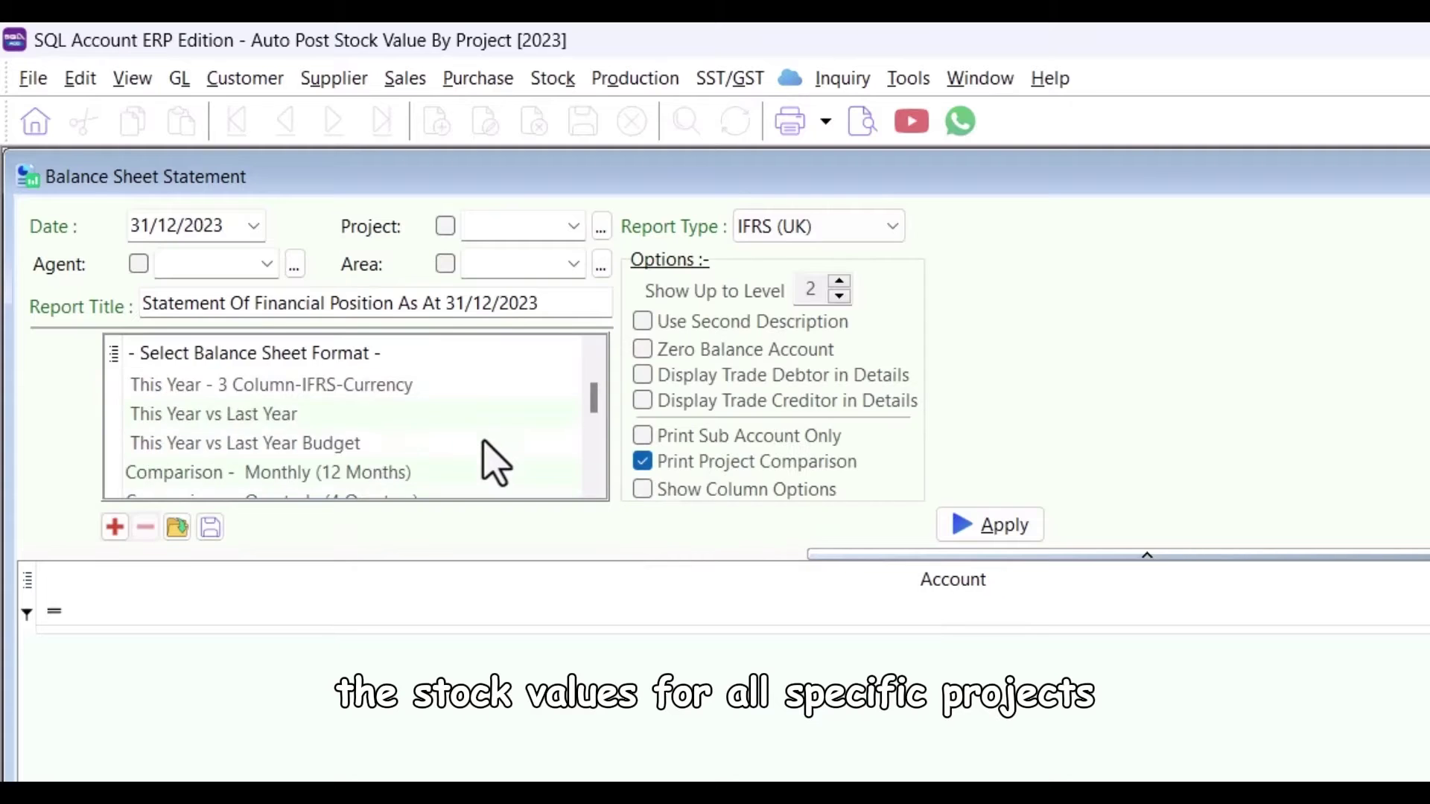
{"action": "left_click", "coordinate": [450, 443]}
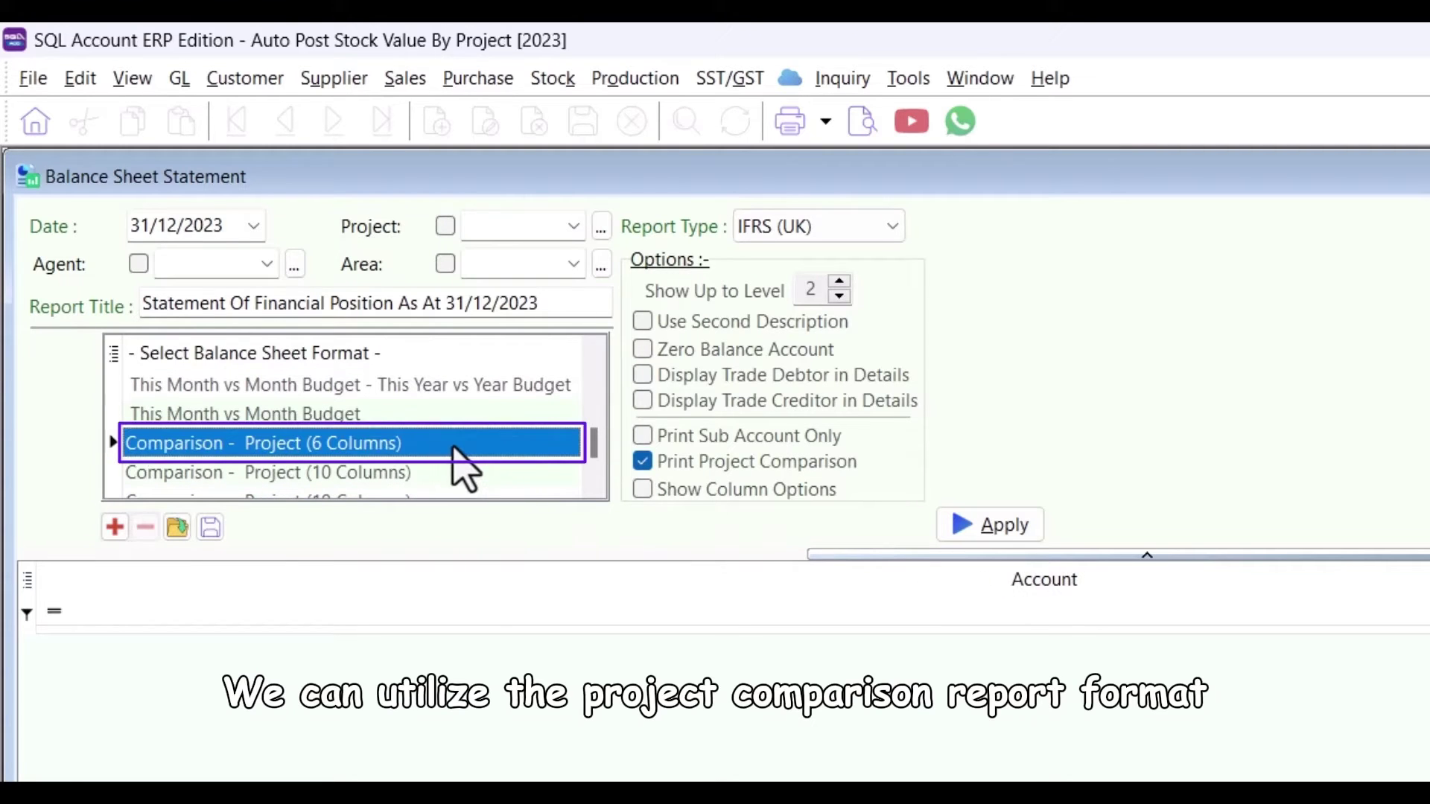
Tick projects ----, P1 and P3 and add them as report columns
{"action": "mouse_move", "coordinate": [1419, 166]}
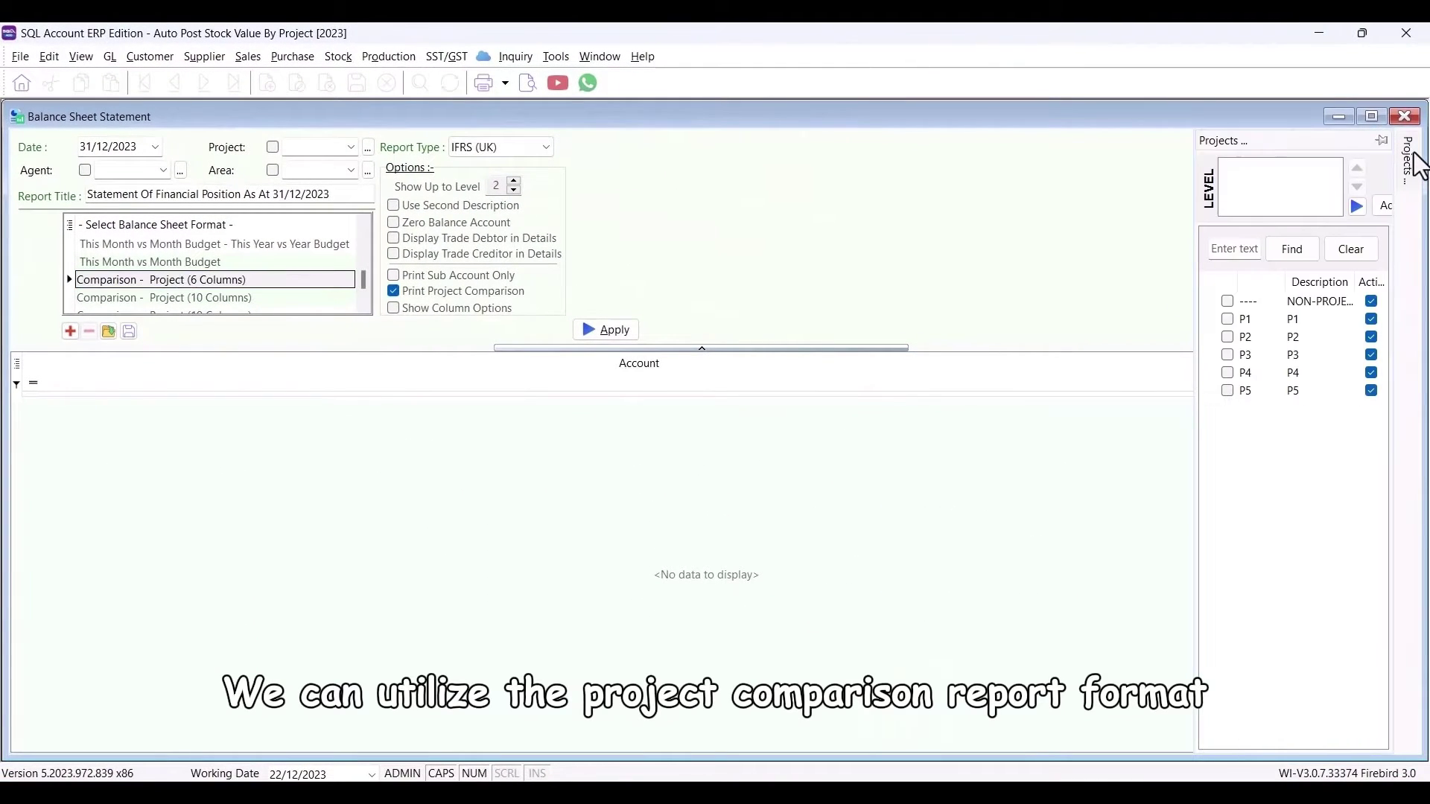
{"action": "left_click", "coordinate": [1227, 302]}
{"action": "left_click", "coordinate": [1228, 319]}
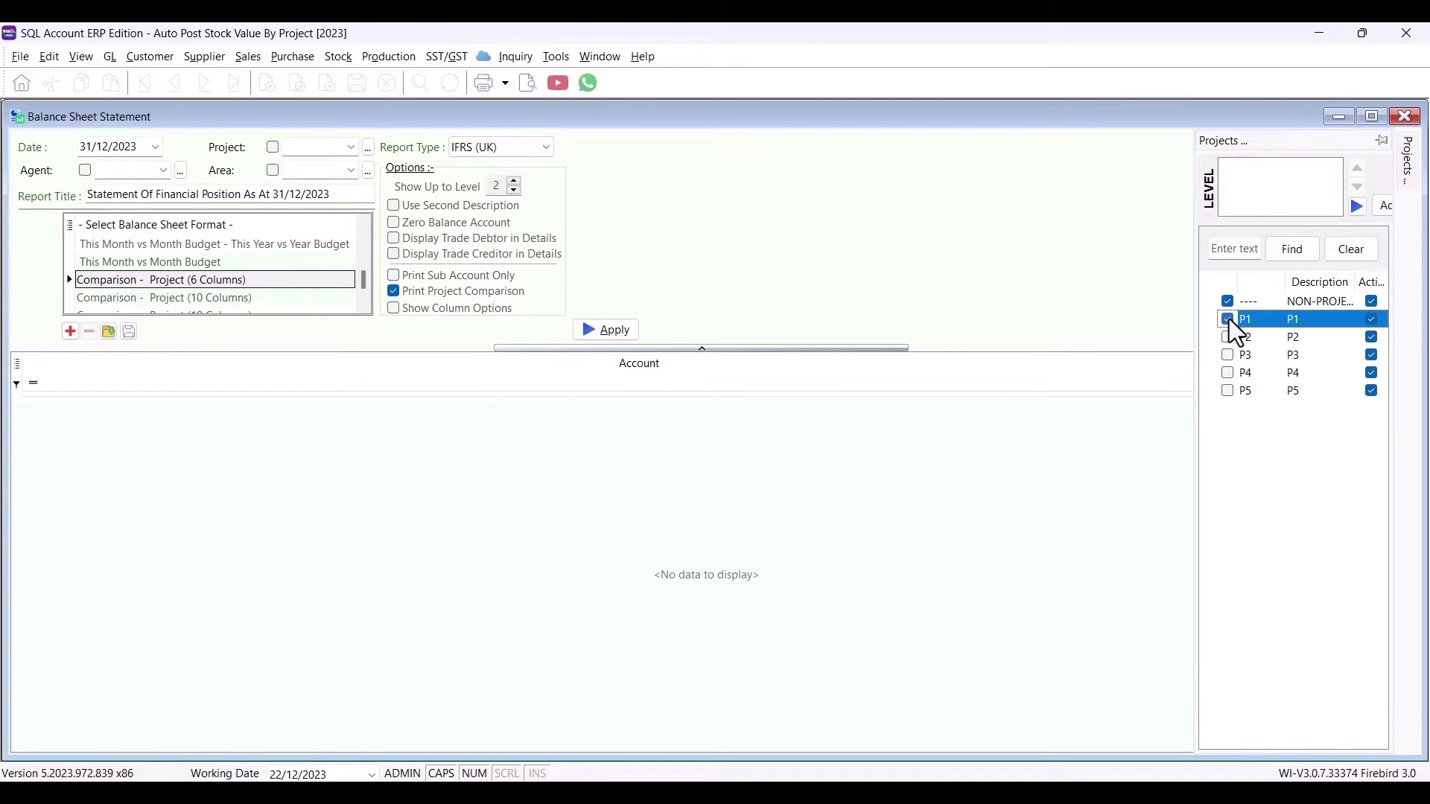
{"action": "left_click", "coordinate": [1234, 355]}
{"action": "left_click", "coordinate": [1379, 205]}
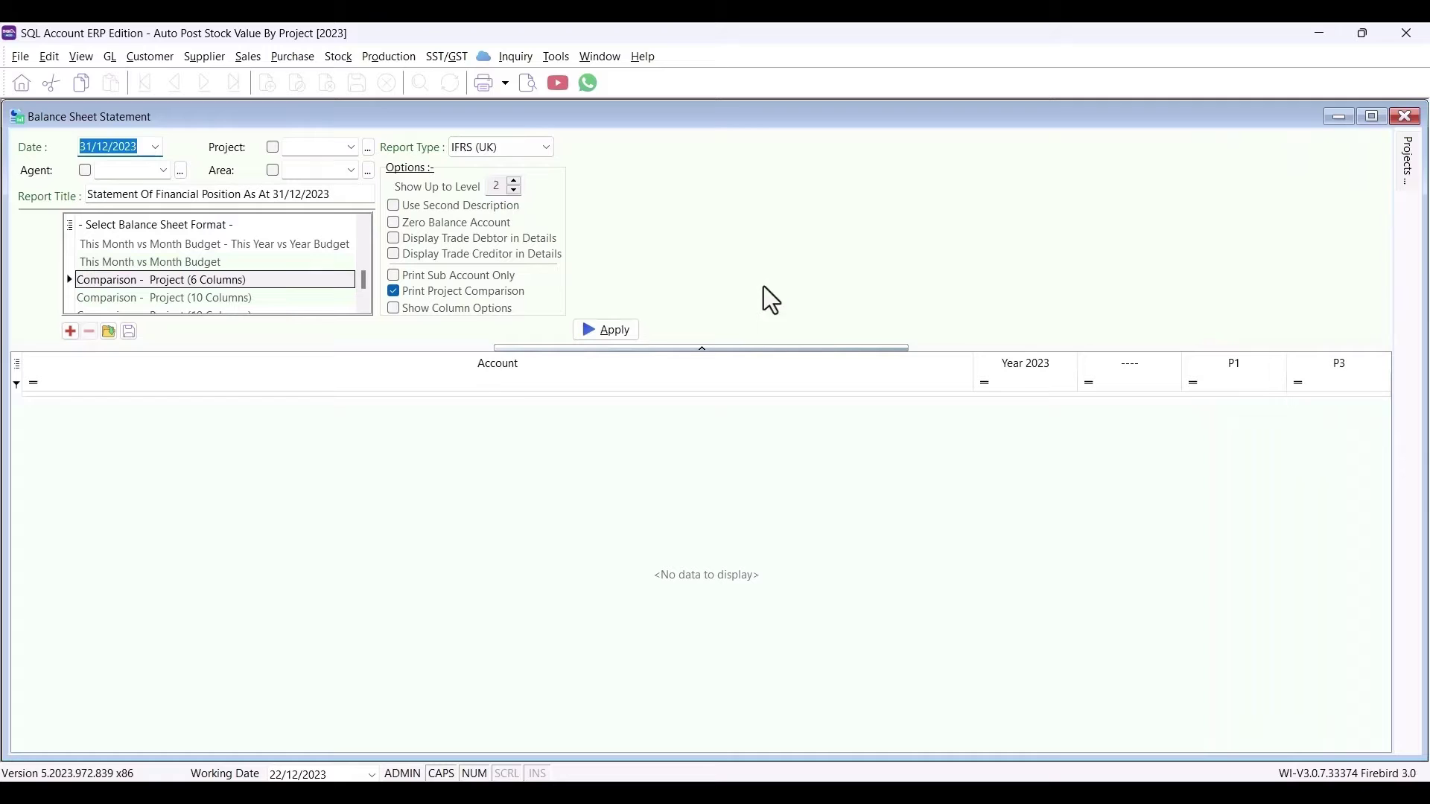
Generate the project balance sheet, inspect the STOCK row split across P1 and P3, and preview it
{"action": "left_click", "coordinate": [633, 328]}
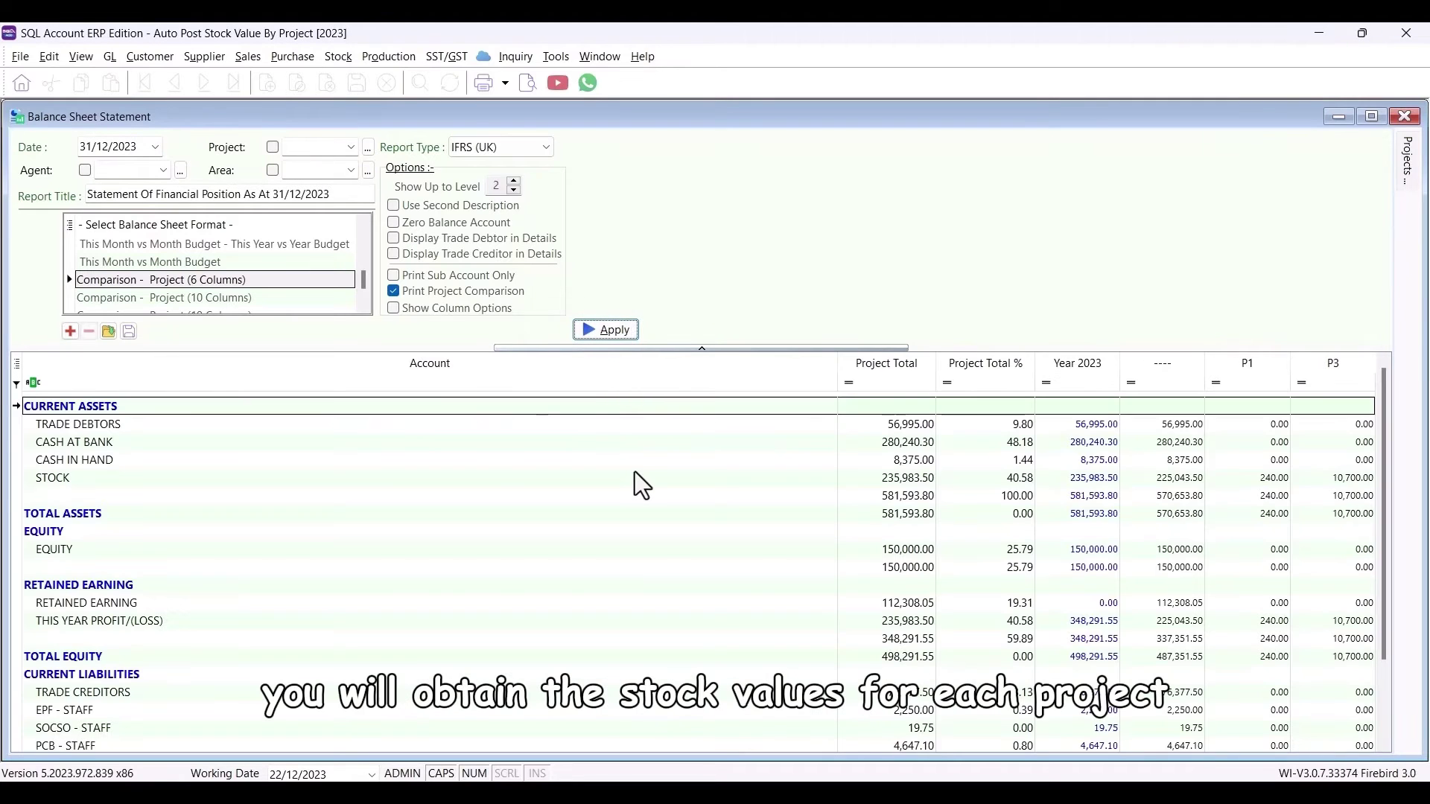
{"action": "left_click", "coordinate": [636, 475]}
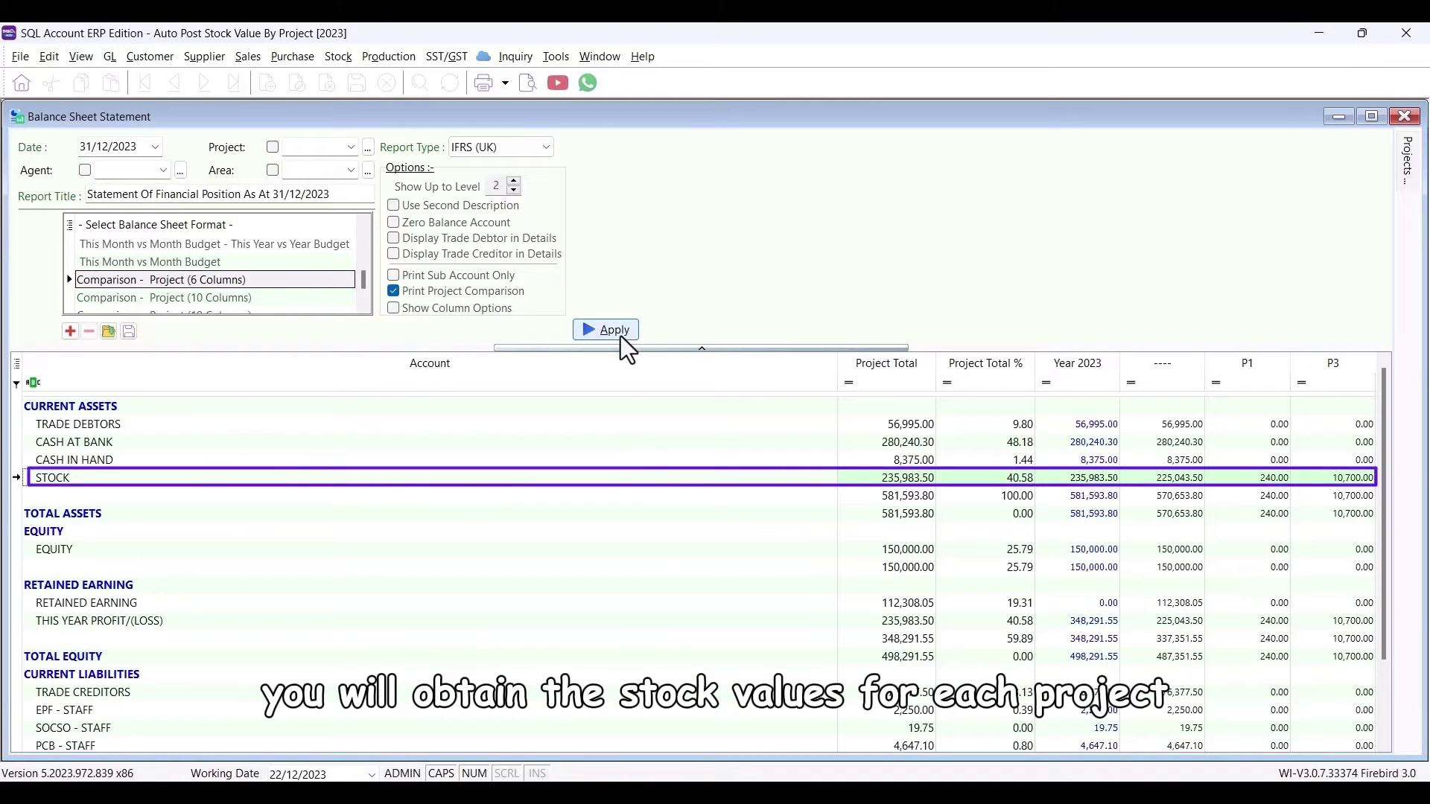
{"action": "left_click", "coordinate": [529, 84]}
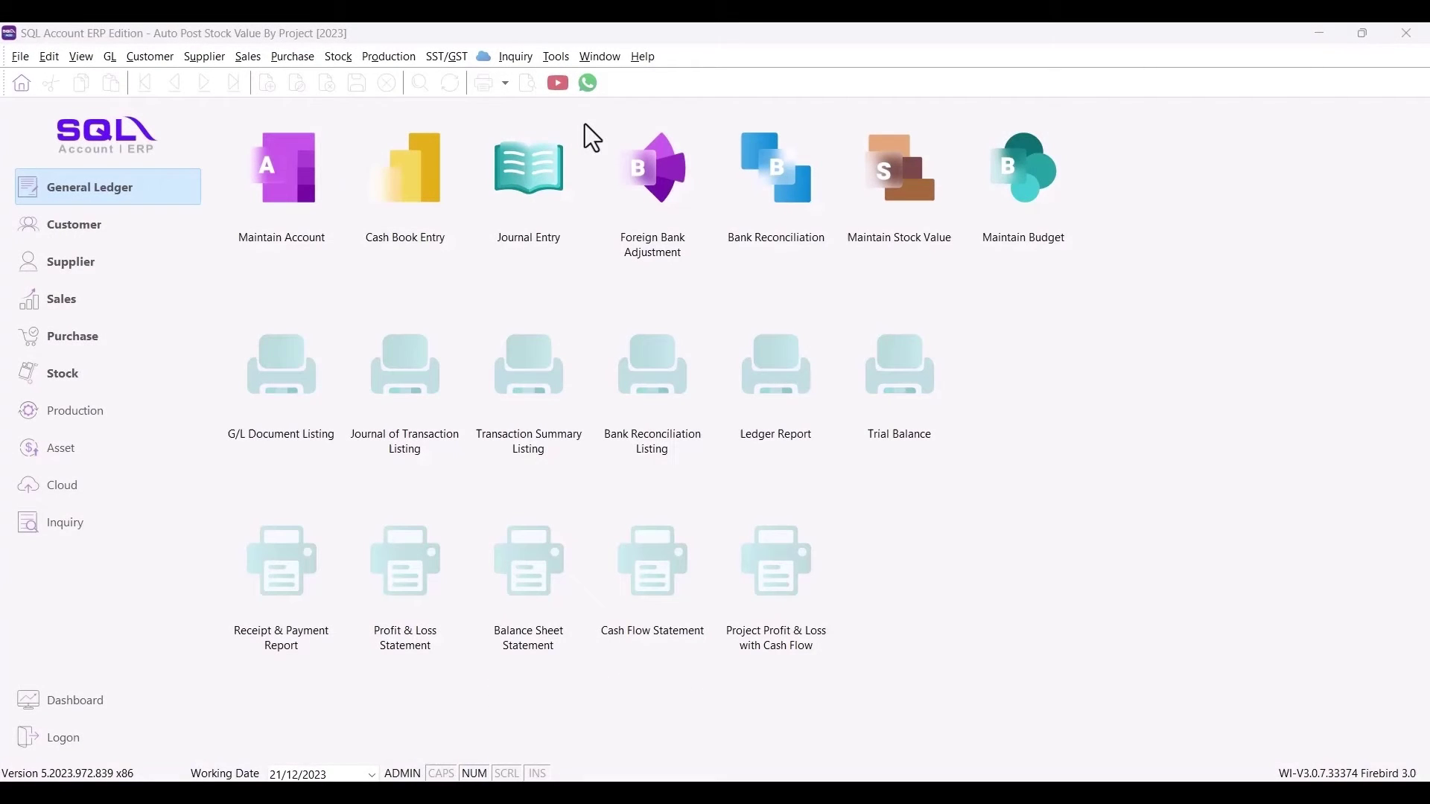
Tick Auto Post GL Stock Value under Miscellaneous in Tools > Options
{"action": "left_click", "coordinate": [555, 58]}
{"action": "left_click", "coordinate": [584, 662]}
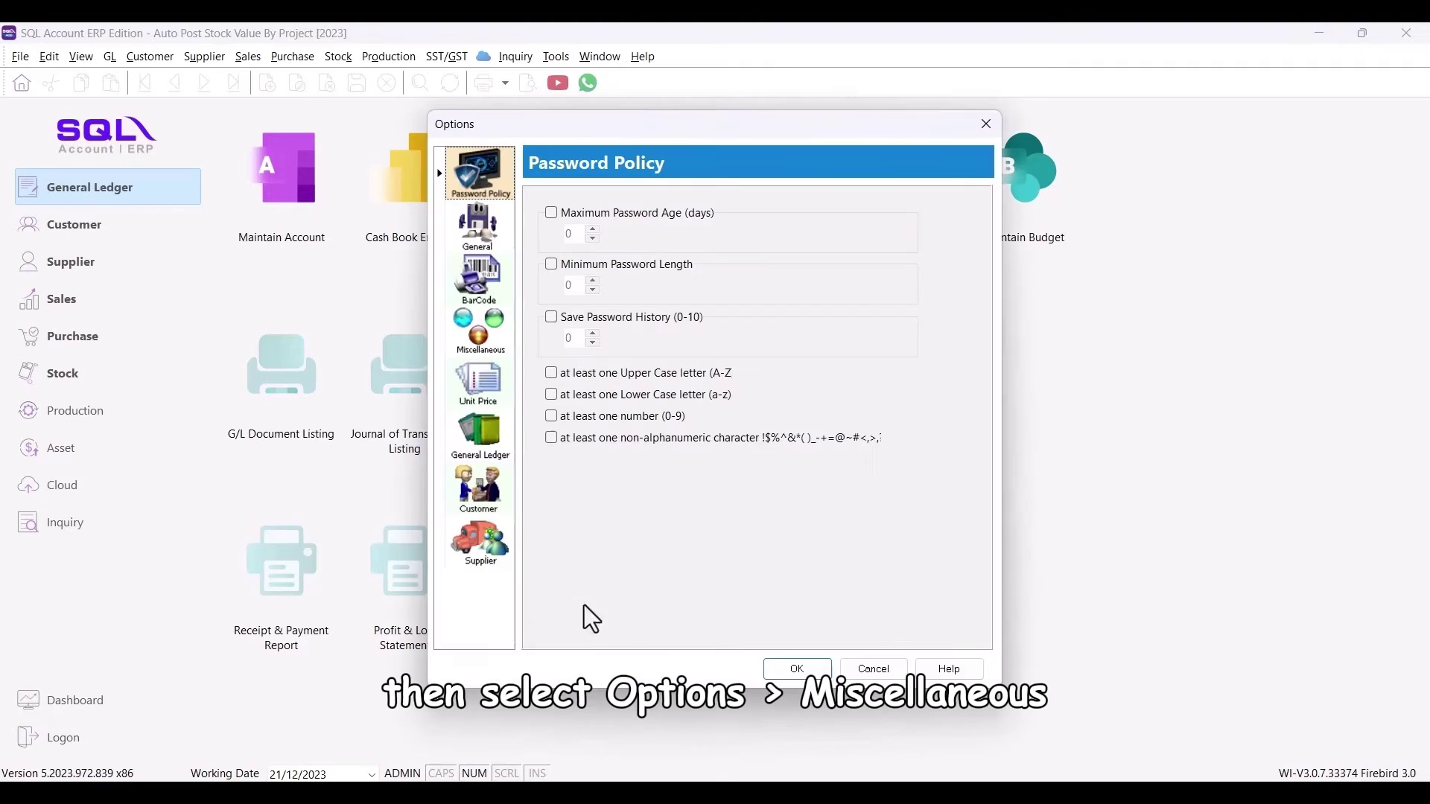
{"action": "left_click", "coordinate": [496, 357]}
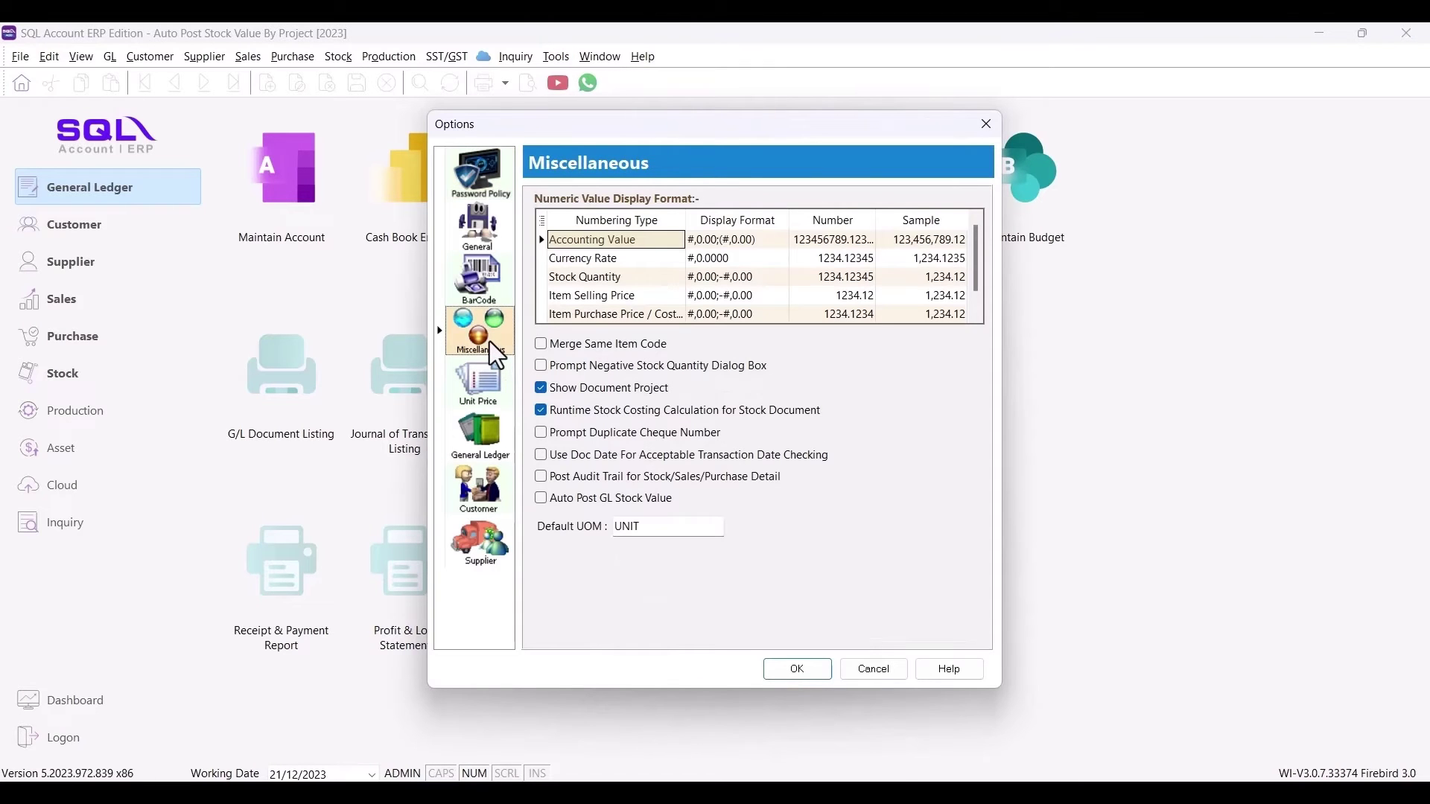
{"action": "left_click", "coordinate": [554, 499]}
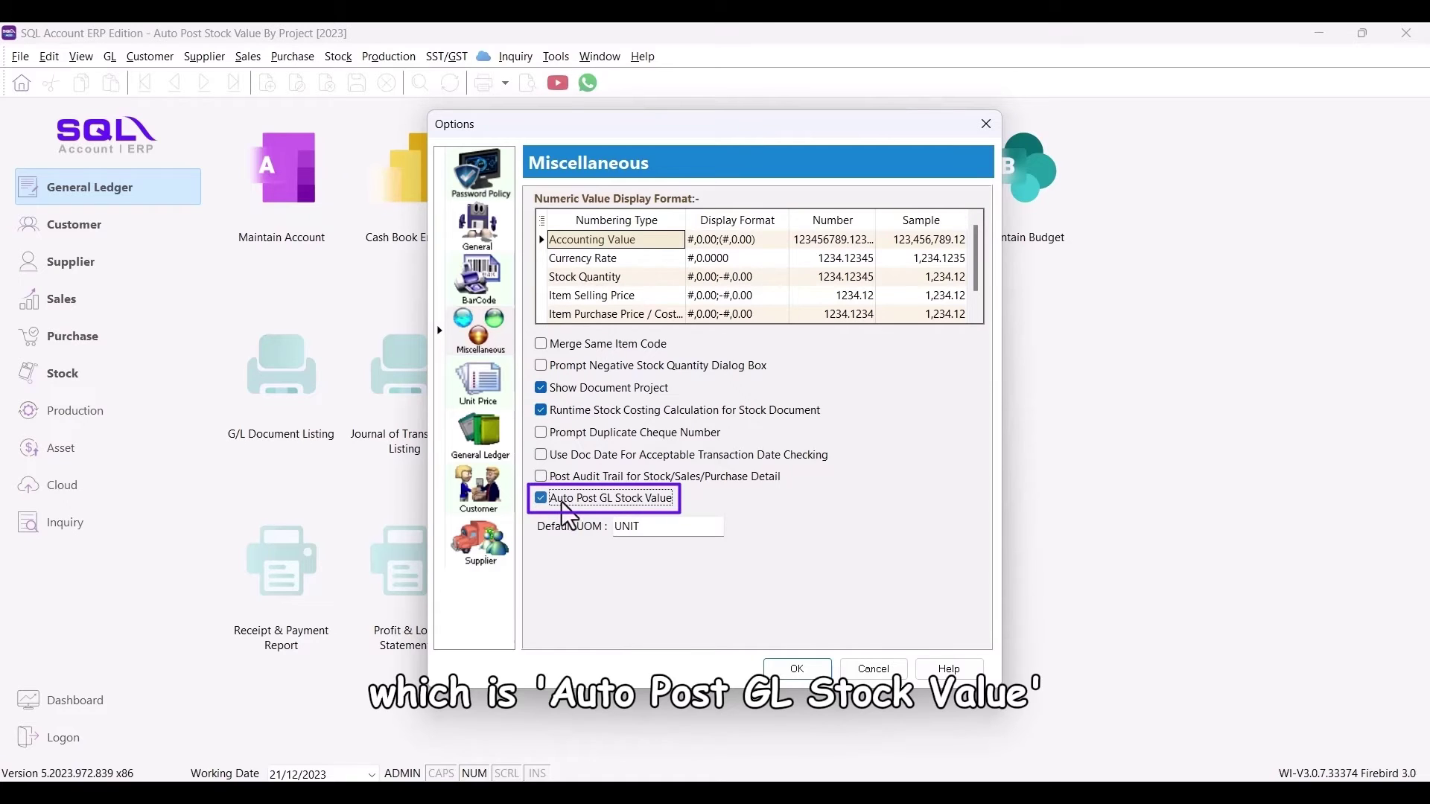
Set the BEDDING ACCESSORIES stock group's Balance Sheet Stock account to 330-000 (STOCK) and save
{"action": "left_click", "coordinate": [795, 669]}
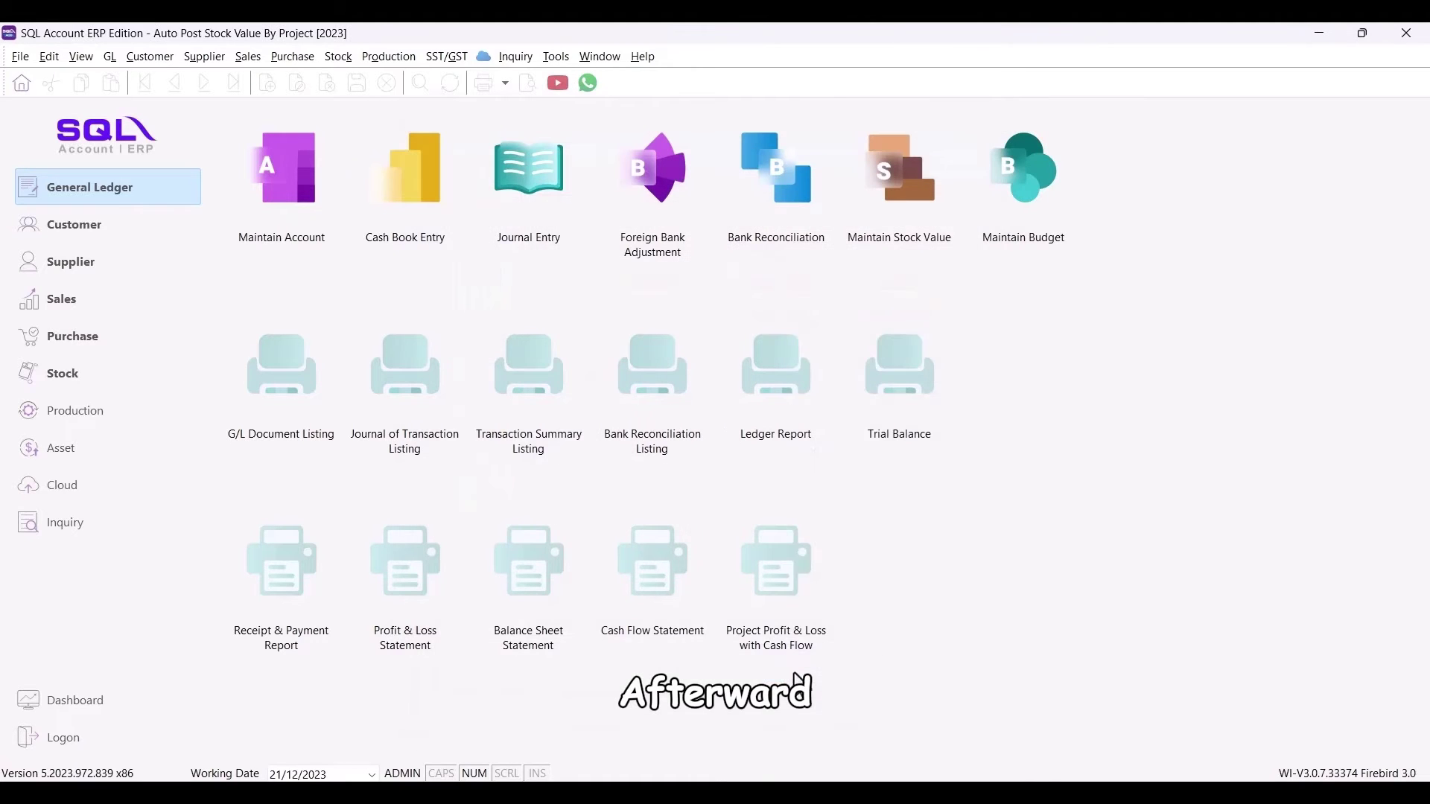
{"action": "left_click", "coordinate": [339, 58]}
{"action": "left_click", "coordinate": [343, 79]}
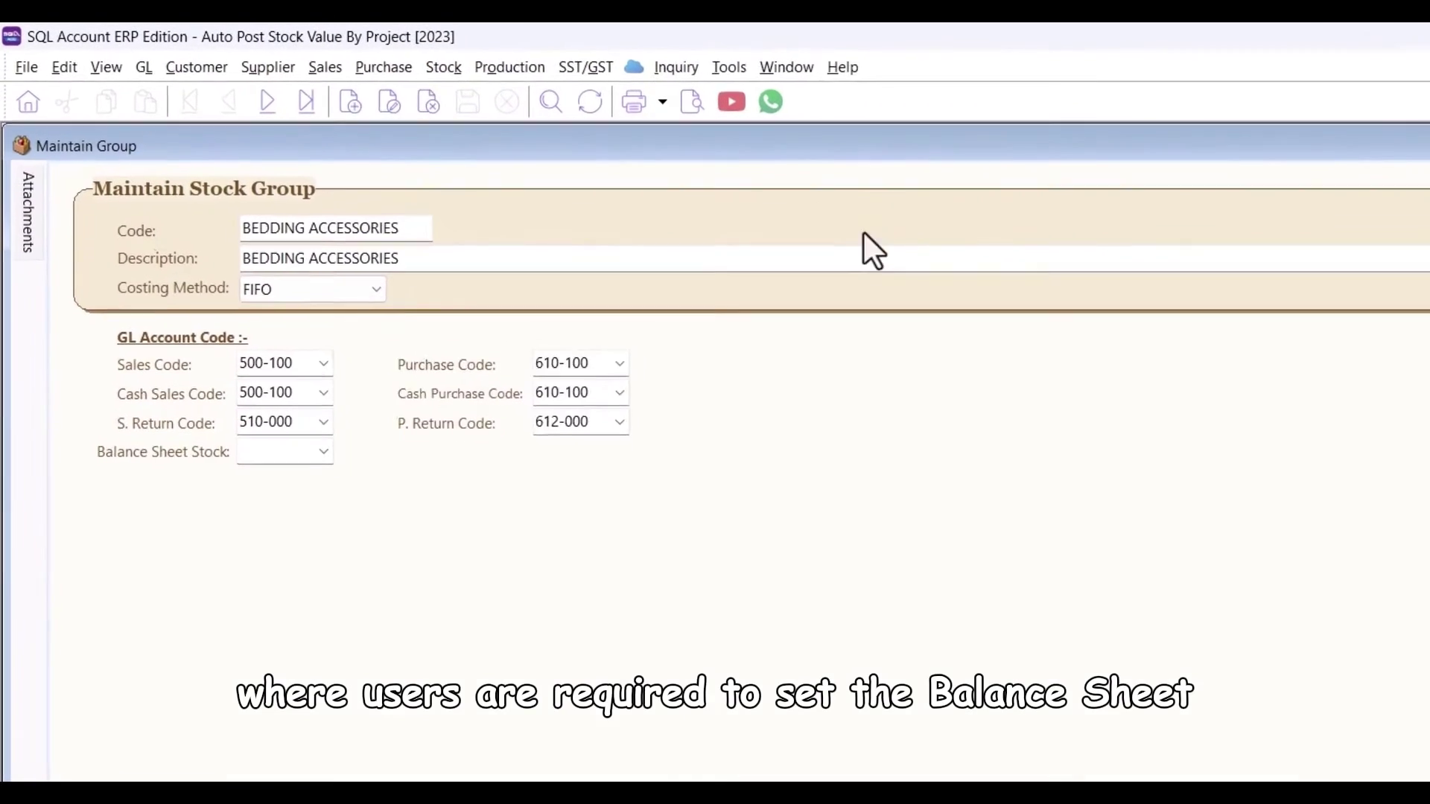
{"action": "key", "text": "F3"}
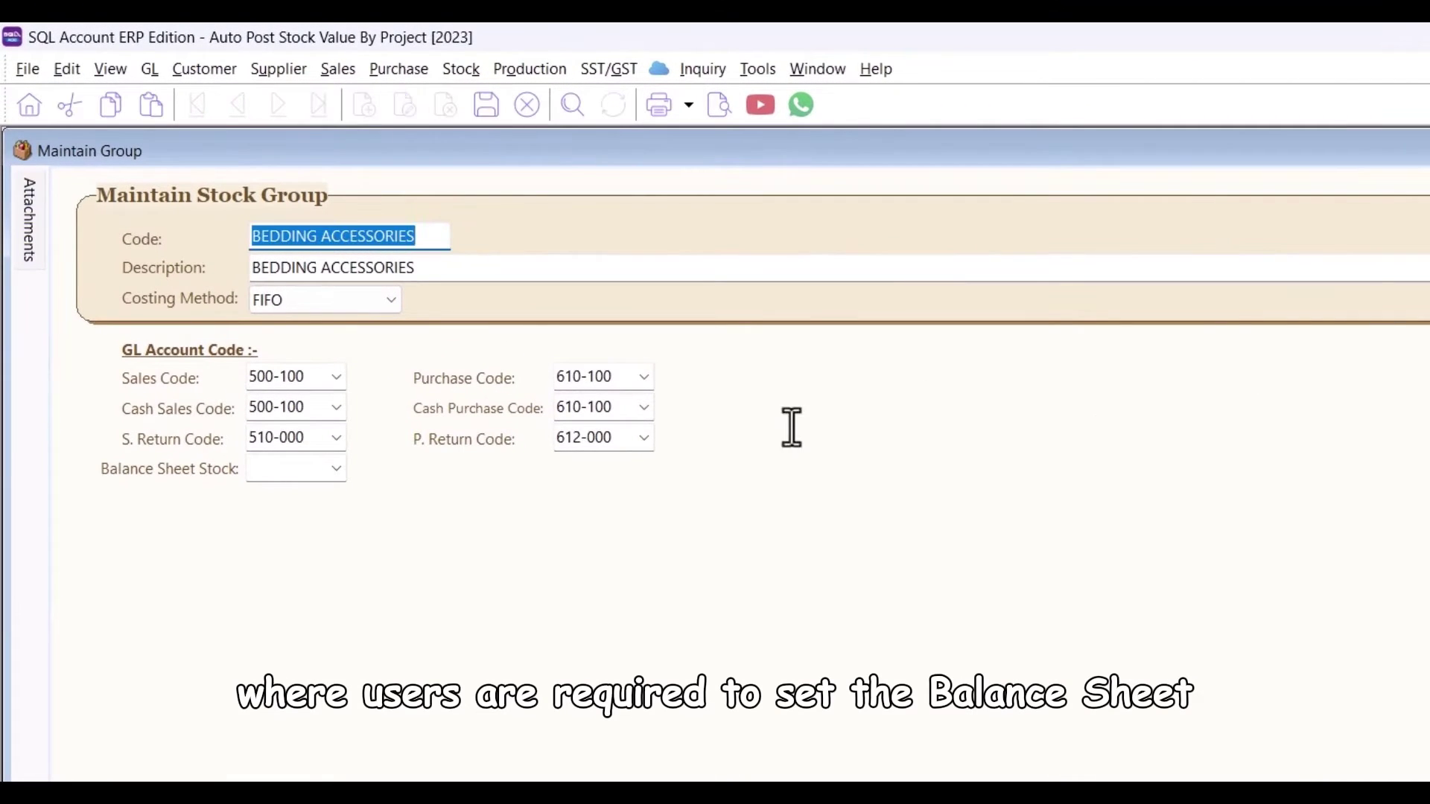
{"action": "left_click", "coordinate": [338, 470]}
{"action": "type", "text": "stock"}
{"action": "key", "text": "Return"}
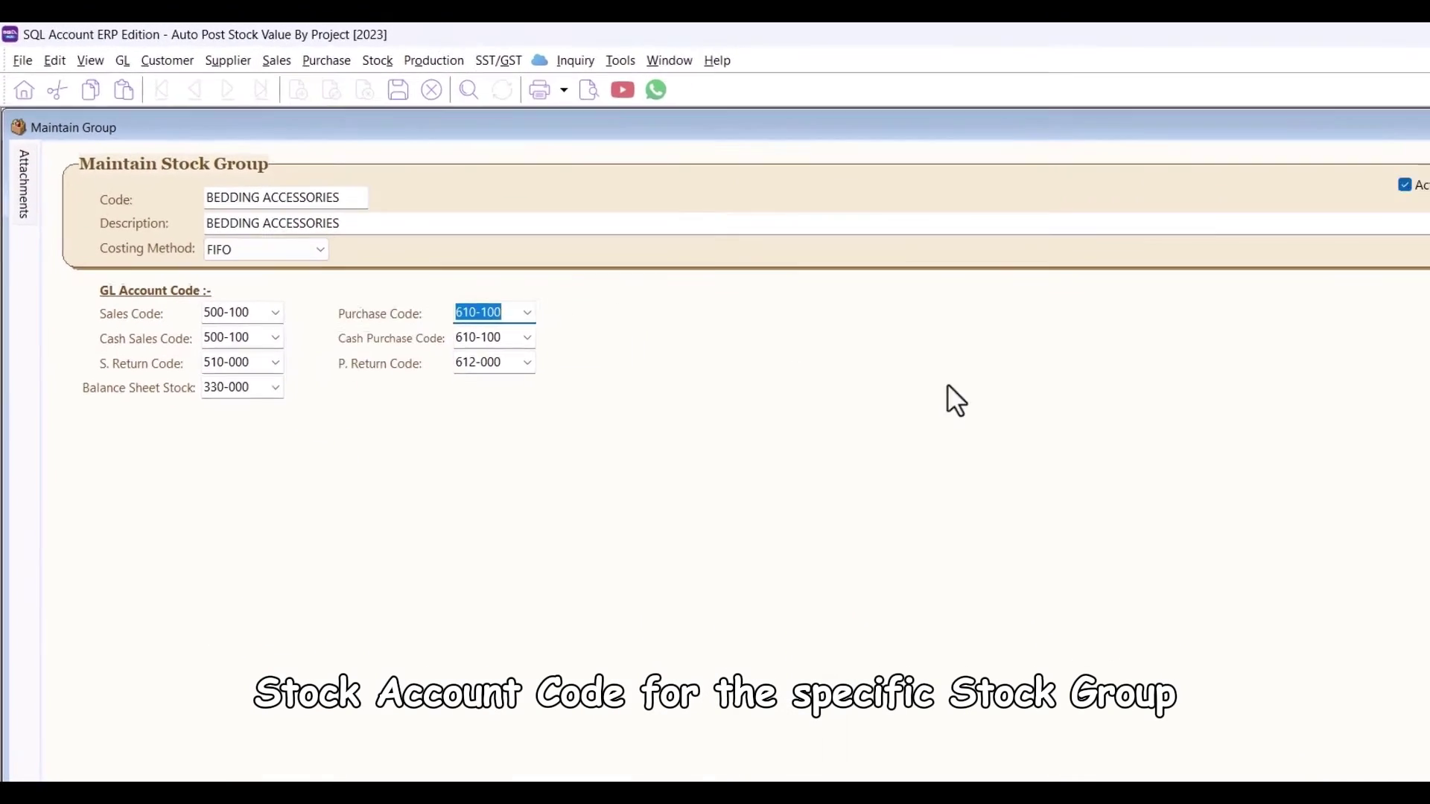
{"action": "left_click", "coordinate": [1354, 235]}
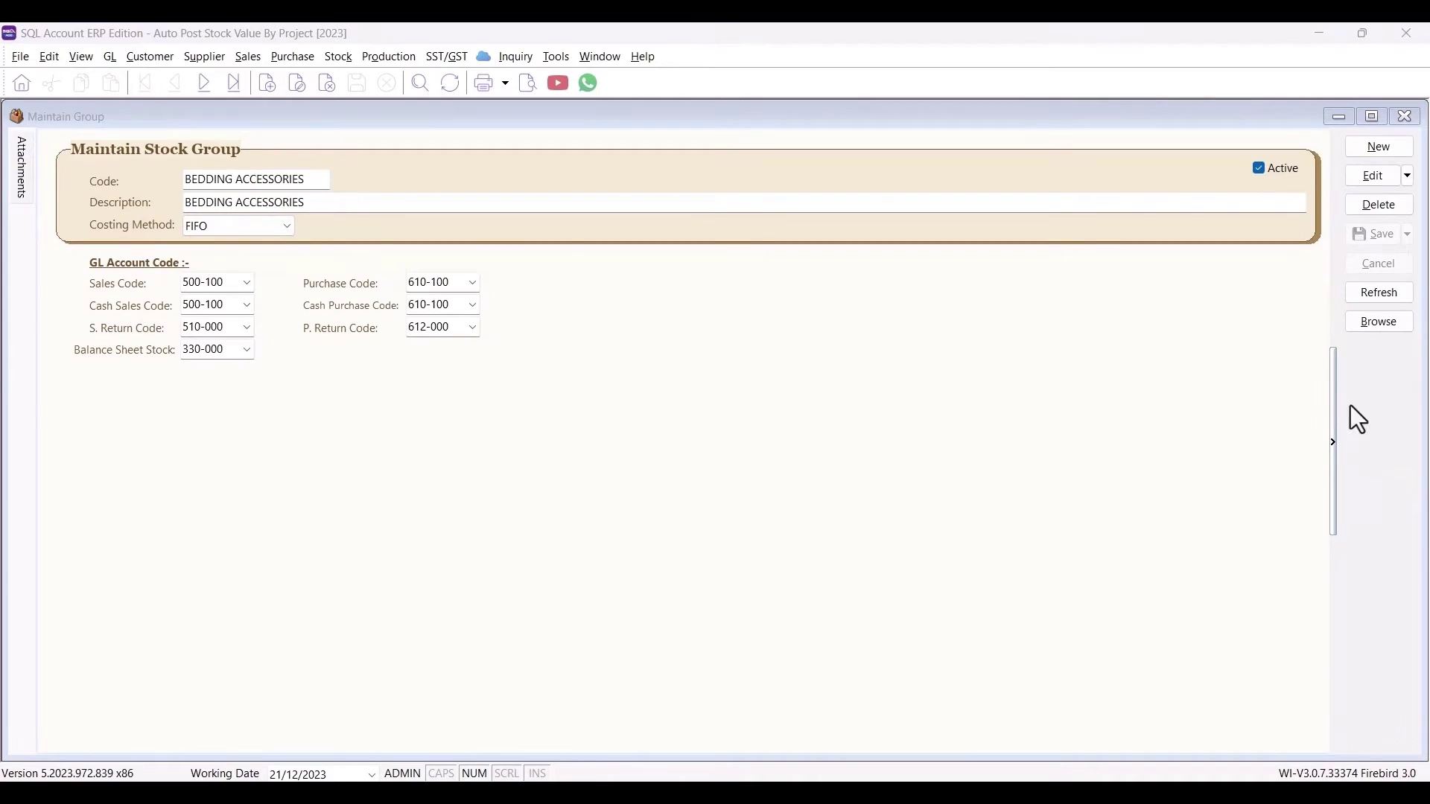
{"action": "left_click", "coordinate": [1373, 328]}
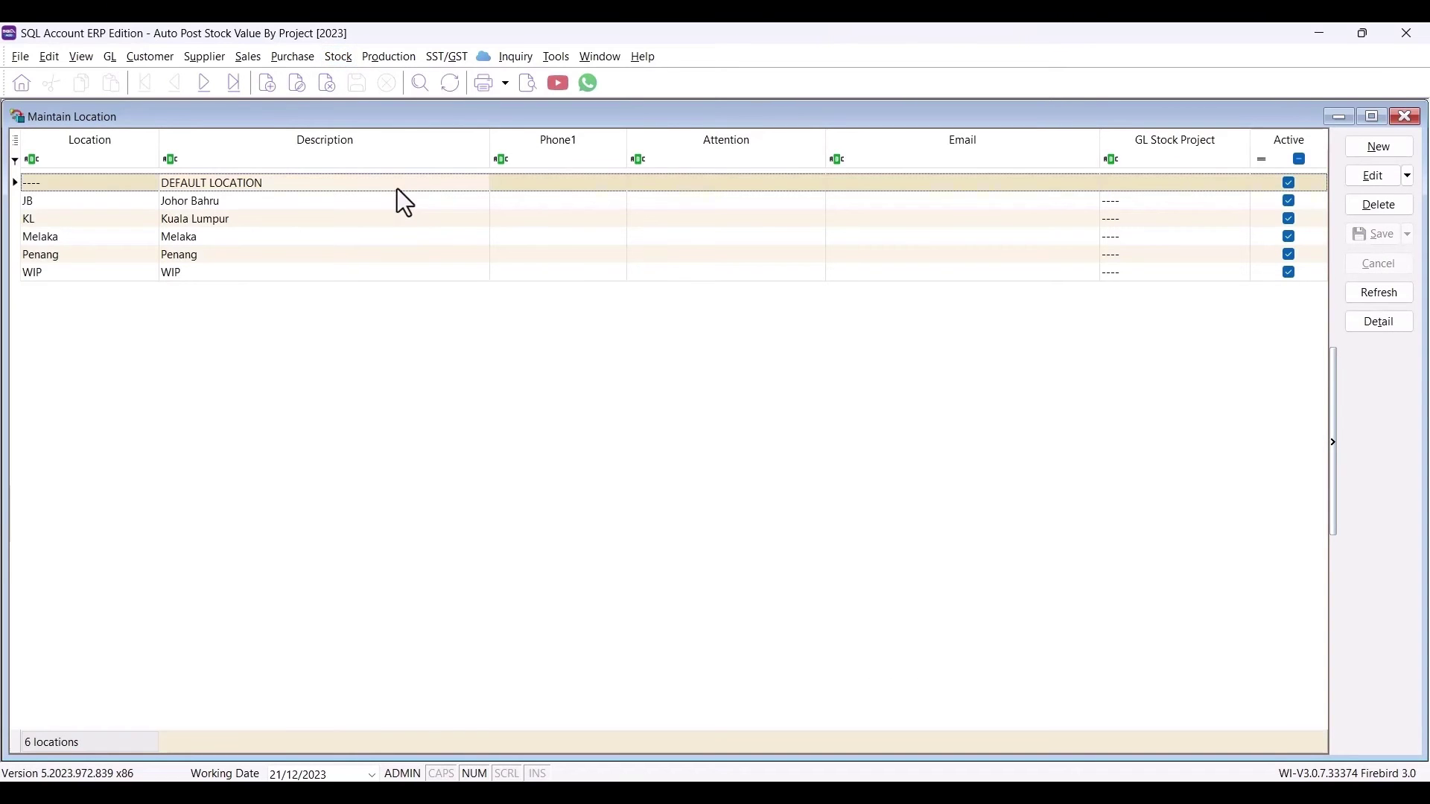
Save DEFAULT LOCATION with no GL stock project assigned
{"action": "double_click", "coordinate": [396, 188]}
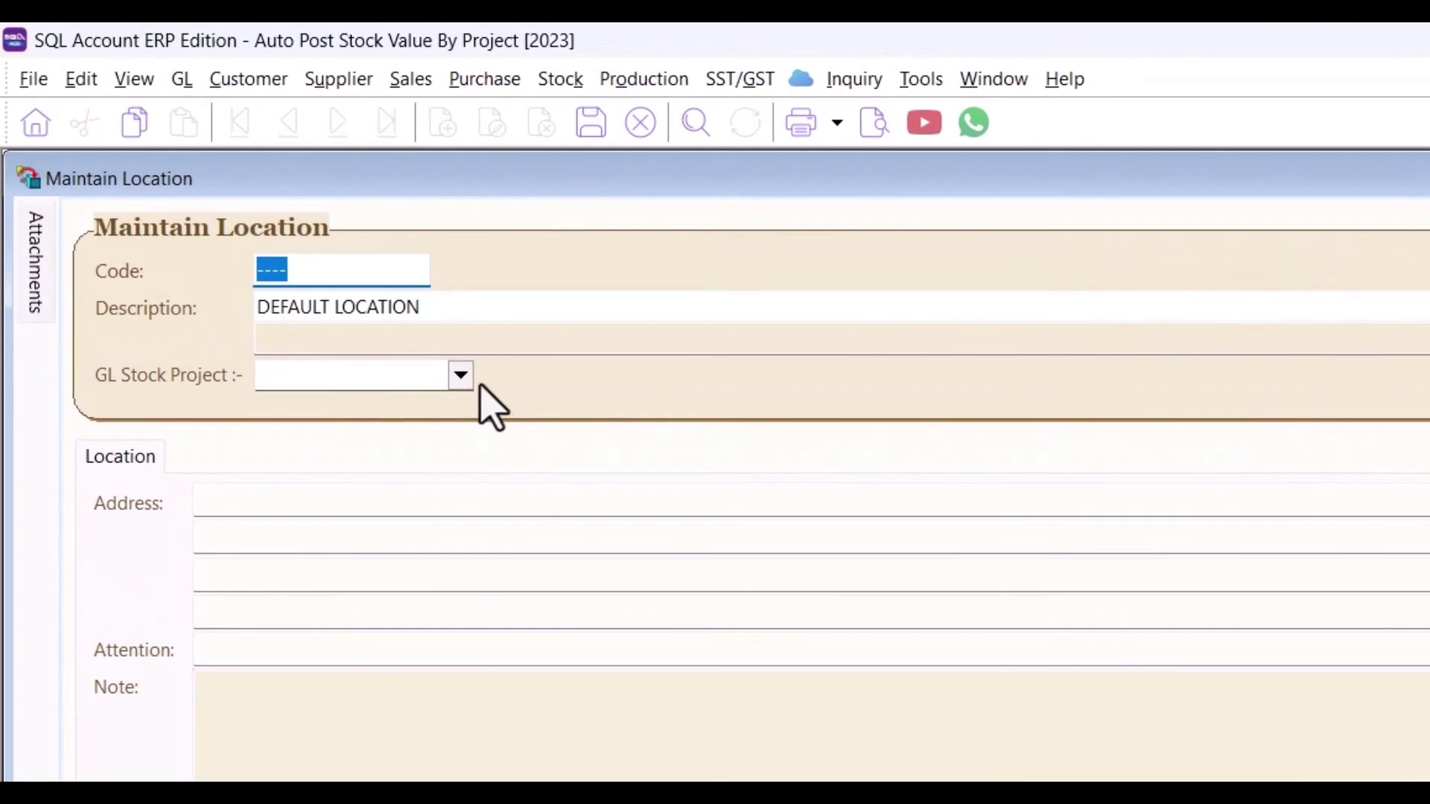
{"action": "left_click", "coordinate": [461, 375]}
{"action": "left_click", "coordinate": [417, 440]}
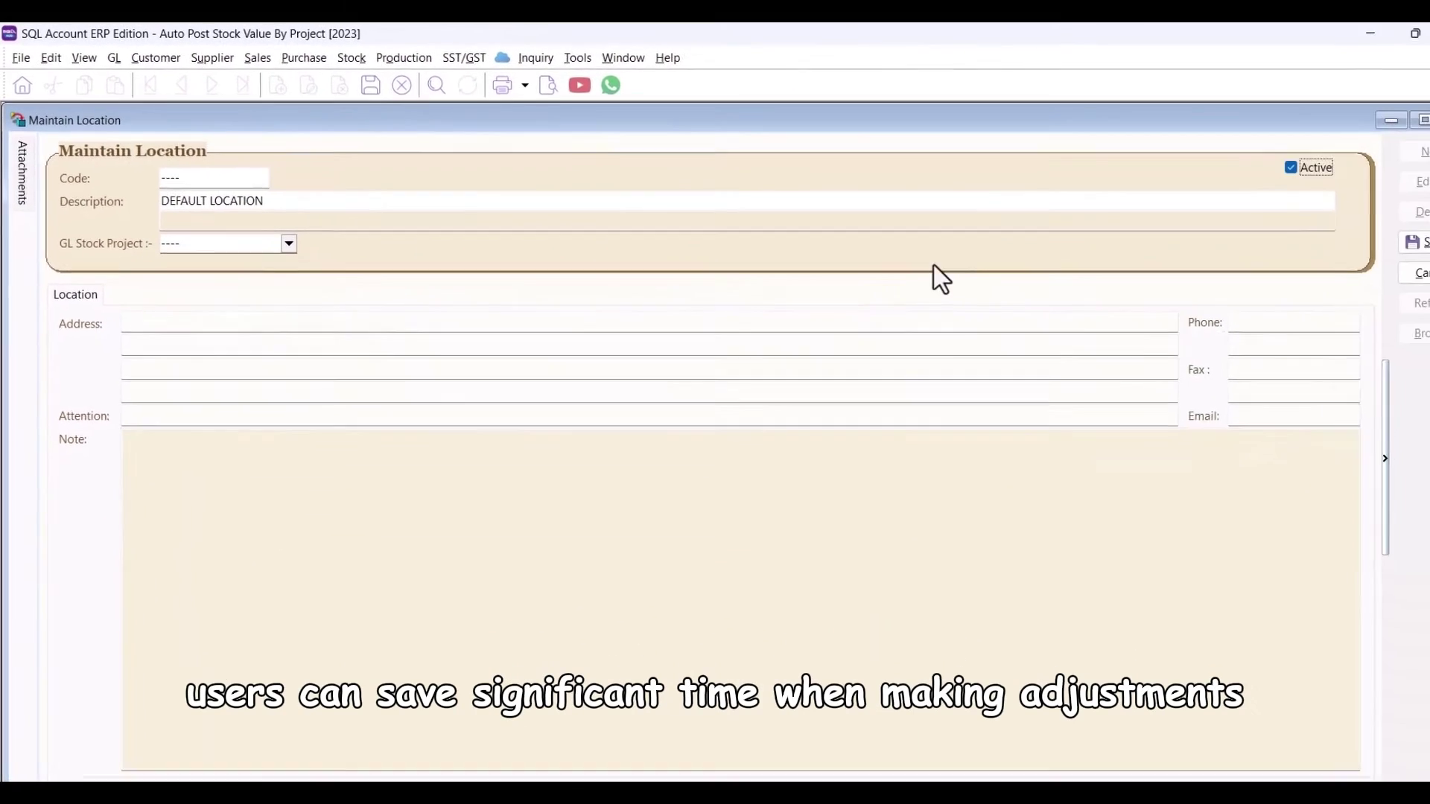
{"action": "left_click", "coordinate": [1410, 242]}
{"action": "left_click", "coordinate": [1420, 332]}
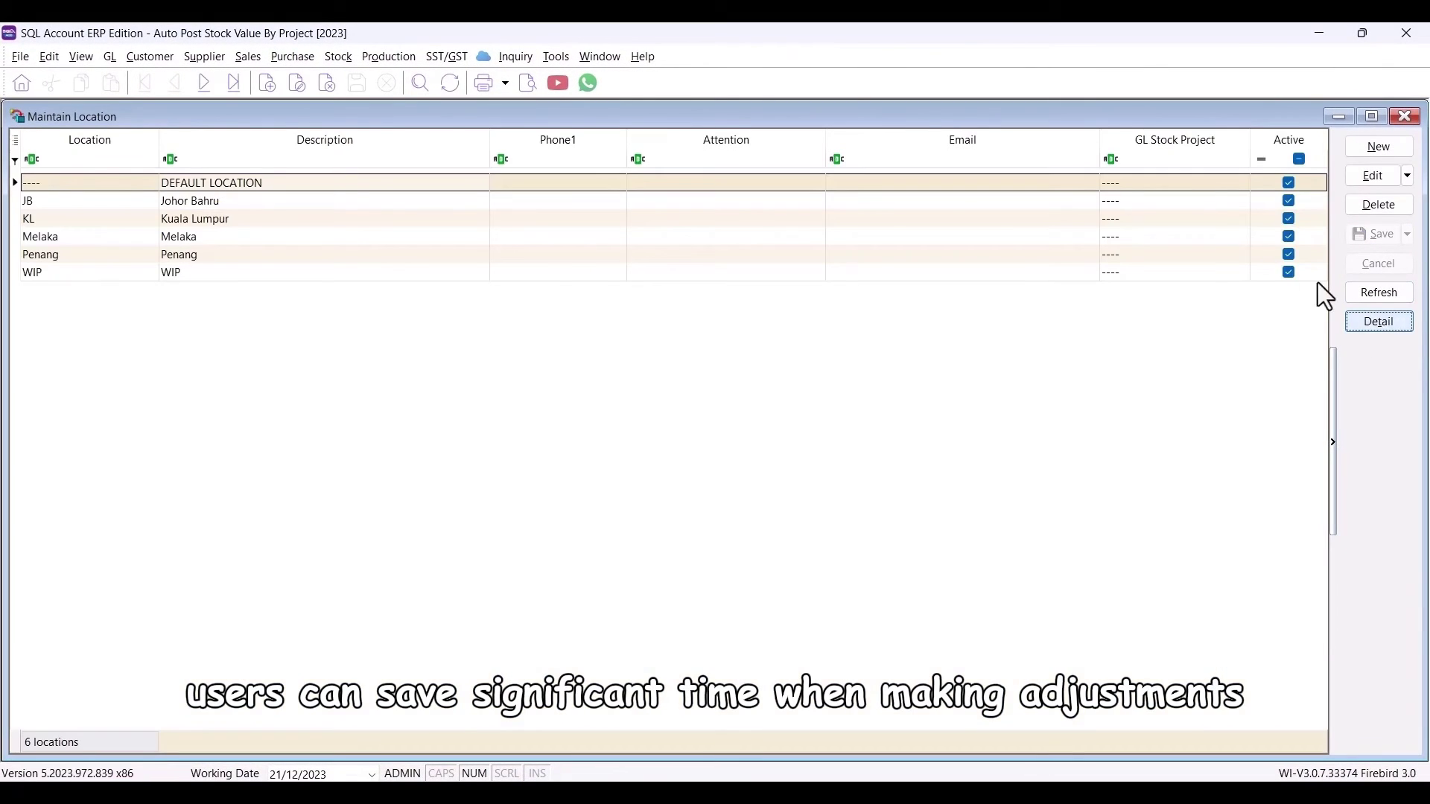
Assign GL stock project P1 to the Johor Bahru location and save
{"action": "double_click", "coordinate": [1219, 203]}
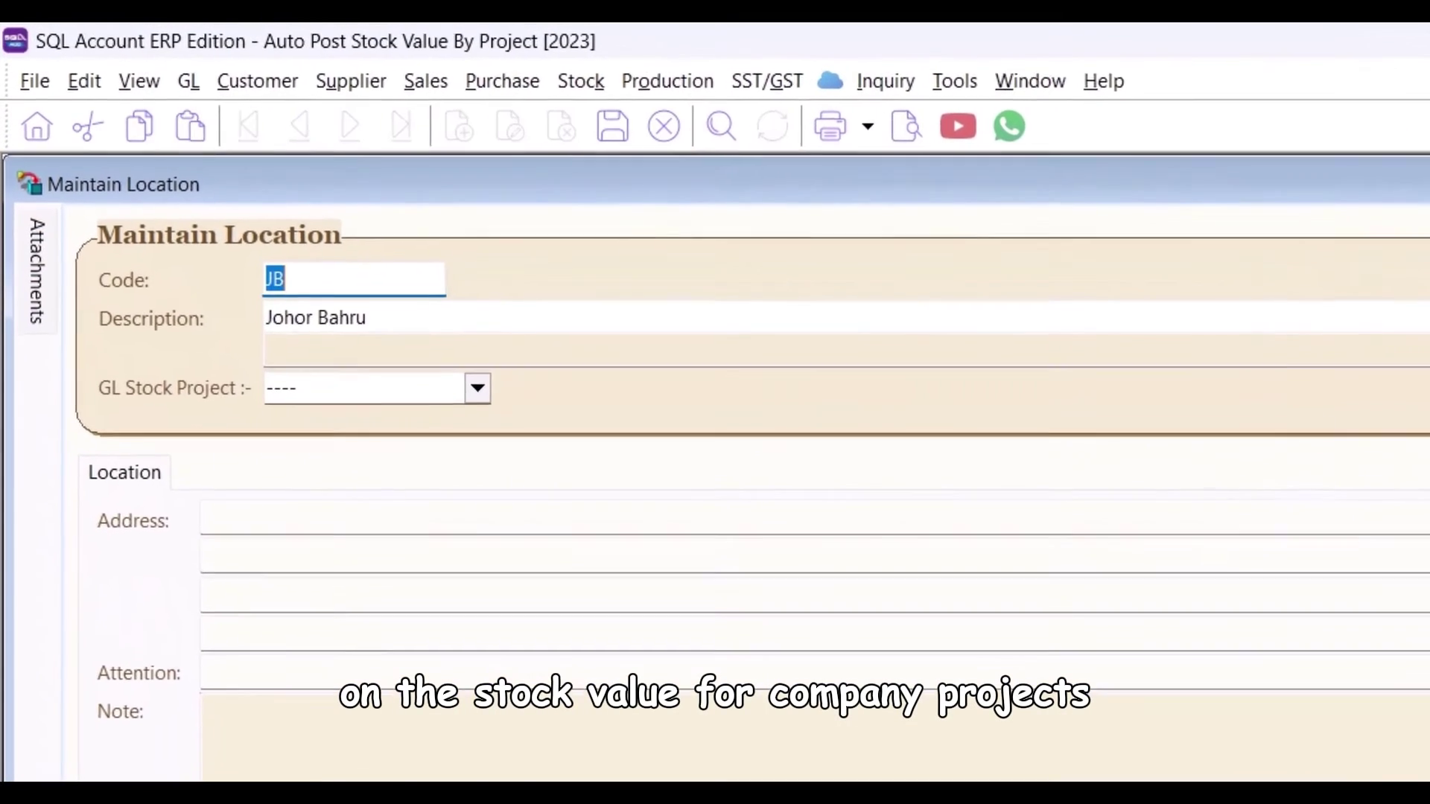
{"action": "left_click", "coordinate": [477, 388]}
{"action": "left_click", "coordinate": [427, 496]}
{"action": "left_click", "coordinate": [1374, 237]}
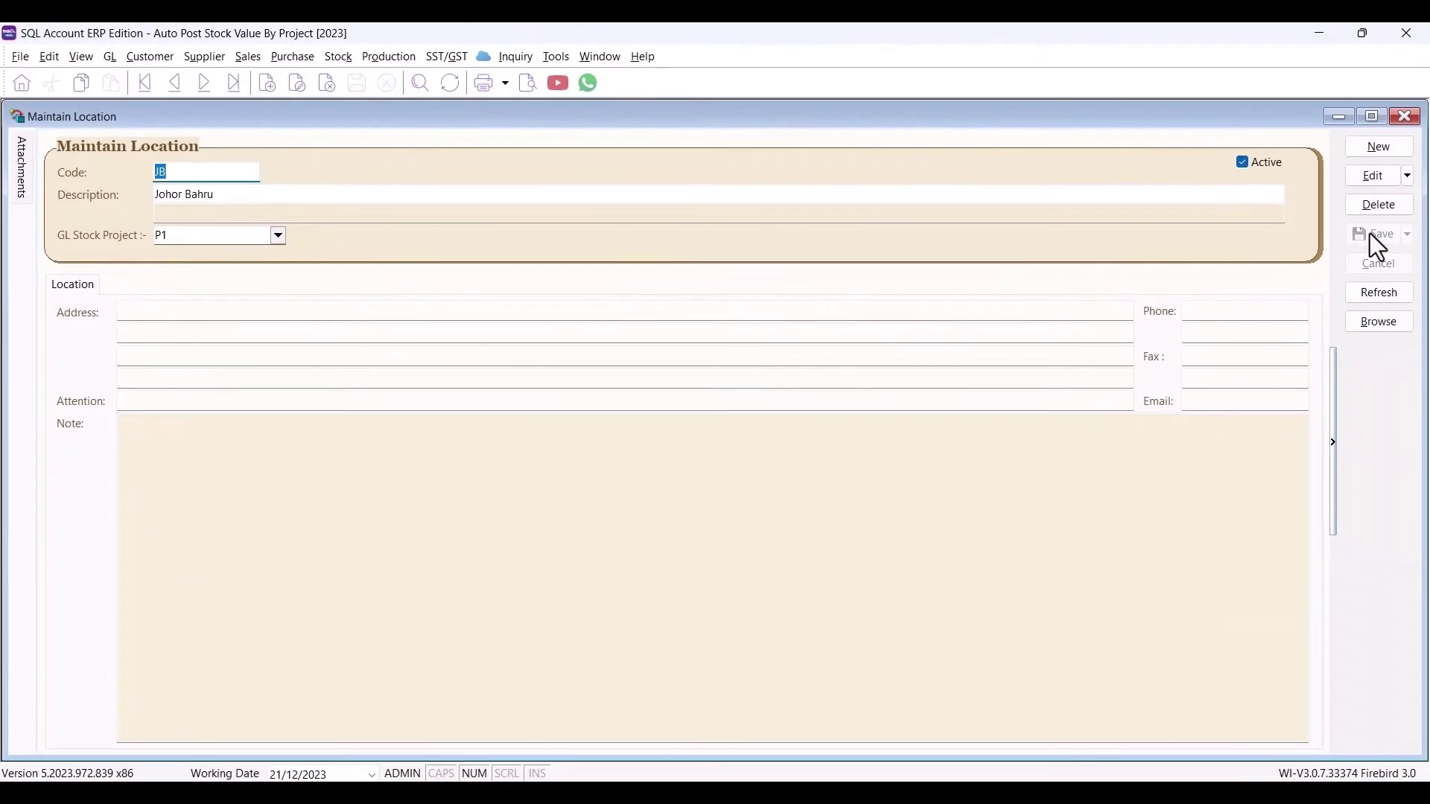
{"action": "left_click", "coordinate": [1379, 323]}
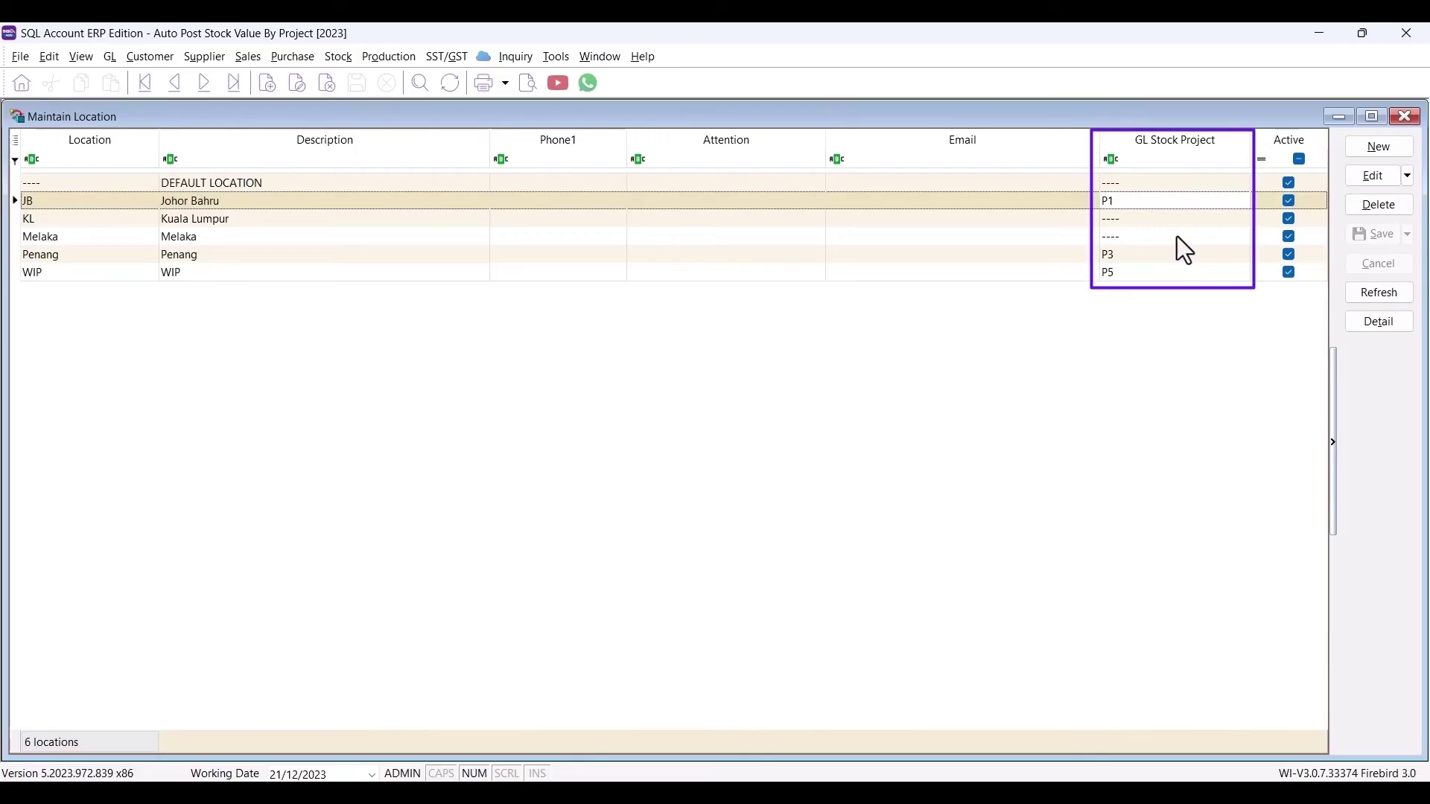